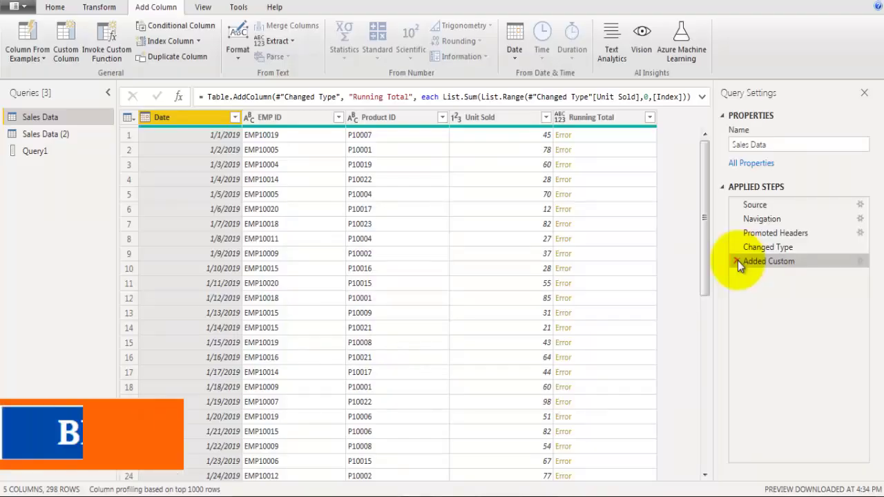
Delete the Added Custom step from the Sales Data query and add an index column starting from 1.
left_click(736, 260)
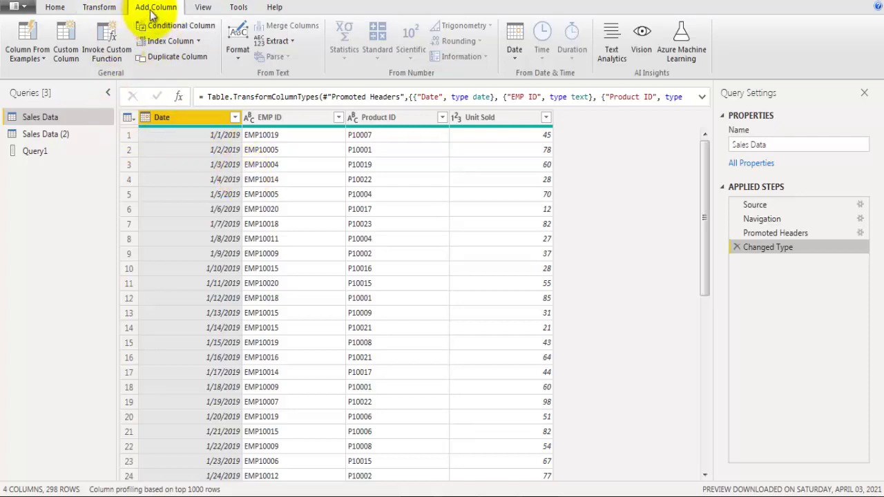
left_click(198, 42)
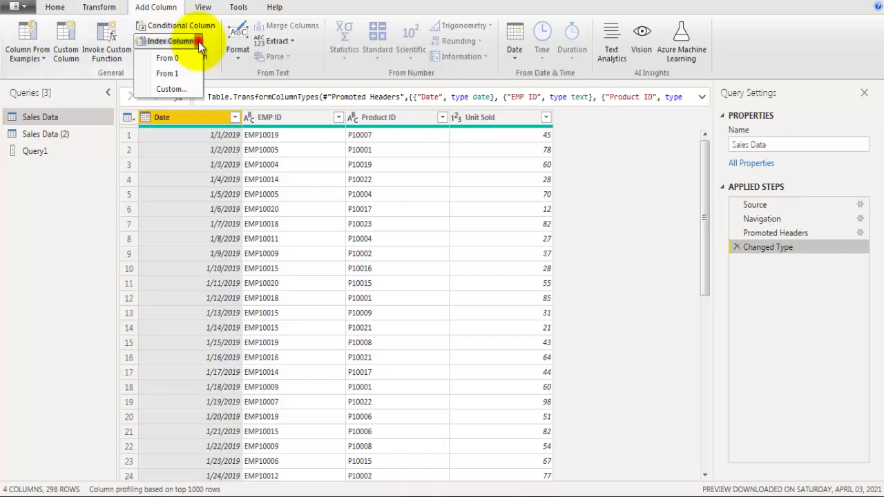
left_click(182, 75)
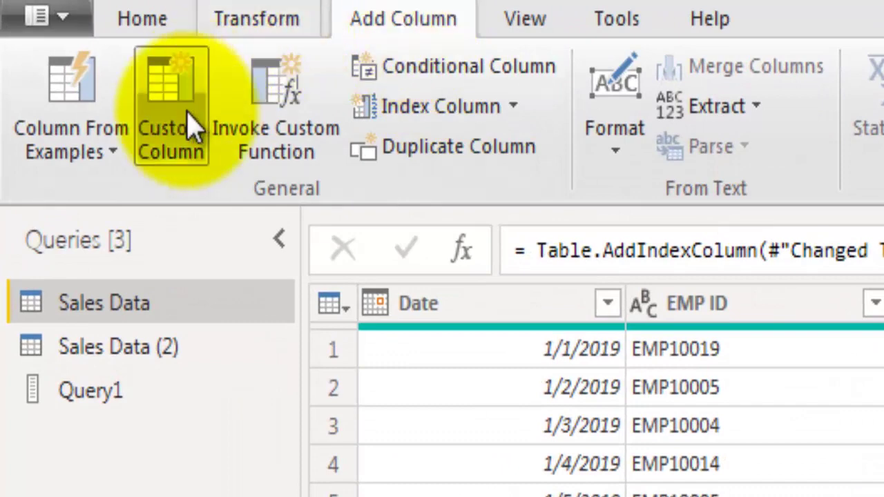
left_click(173, 155)
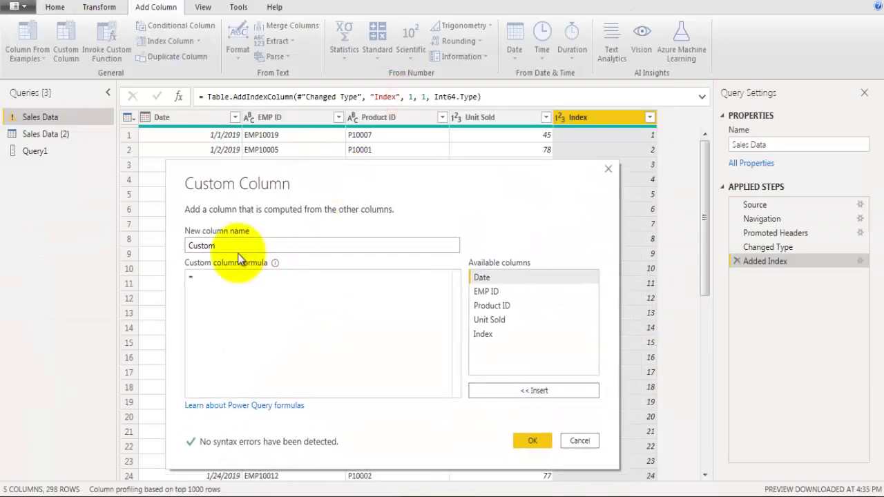
left_click(209, 279)
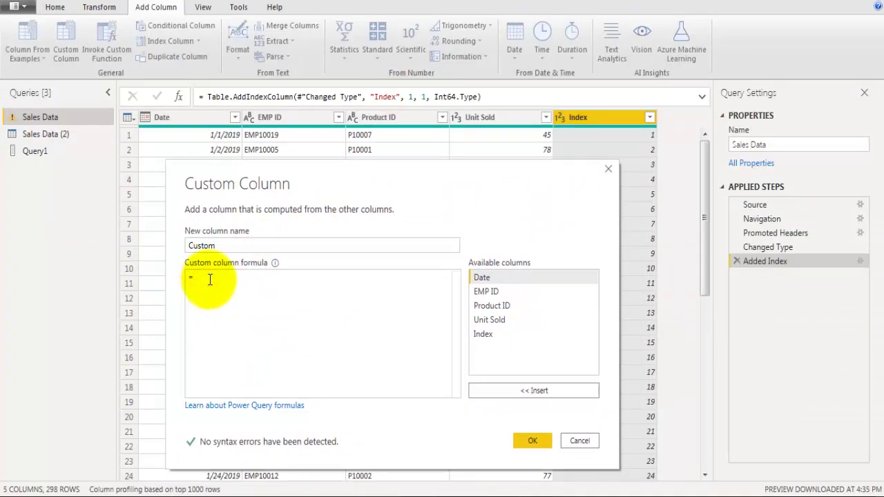
type("List.Ran")
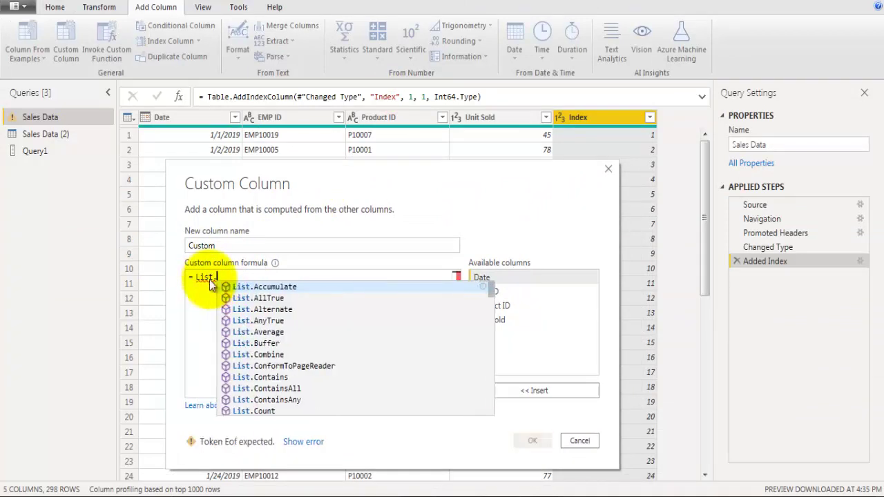
key("Down")
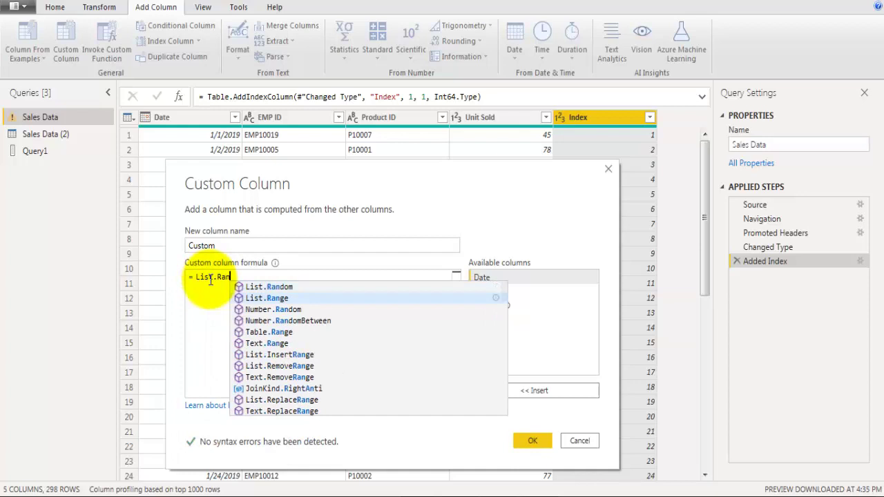
key("Tab")
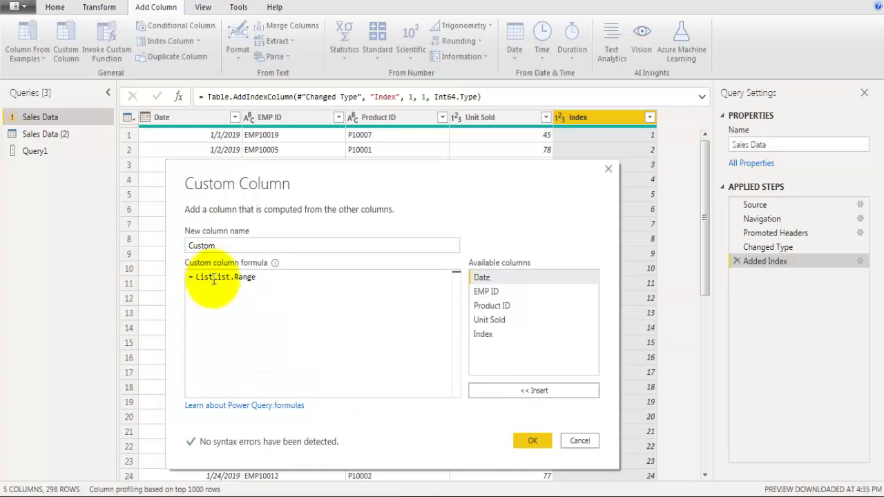
left_click(214, 276)
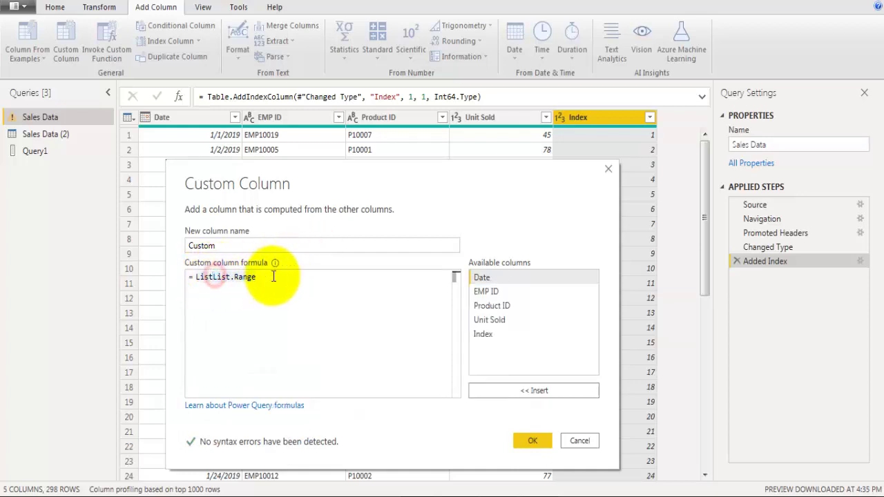
key("BackSpace")
key("BackSpace")
key("BackSpace")
key("BackSpace")
key("End")
type("(")
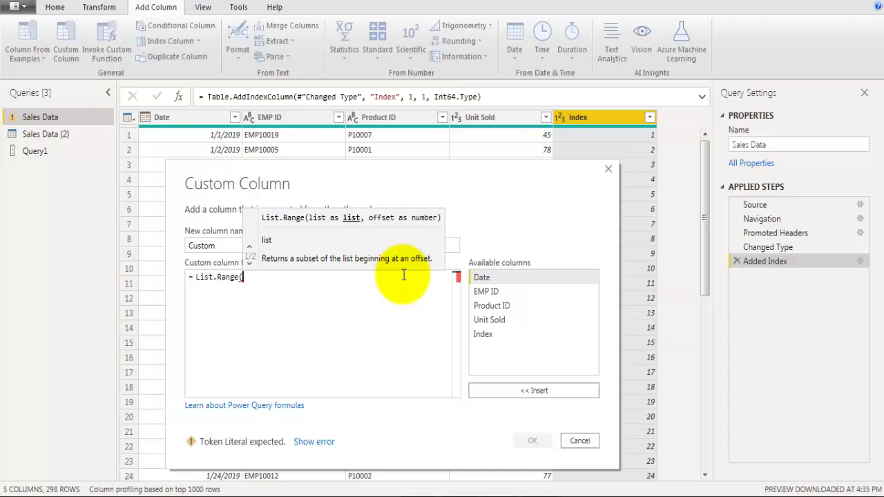
left_click(580, 441)
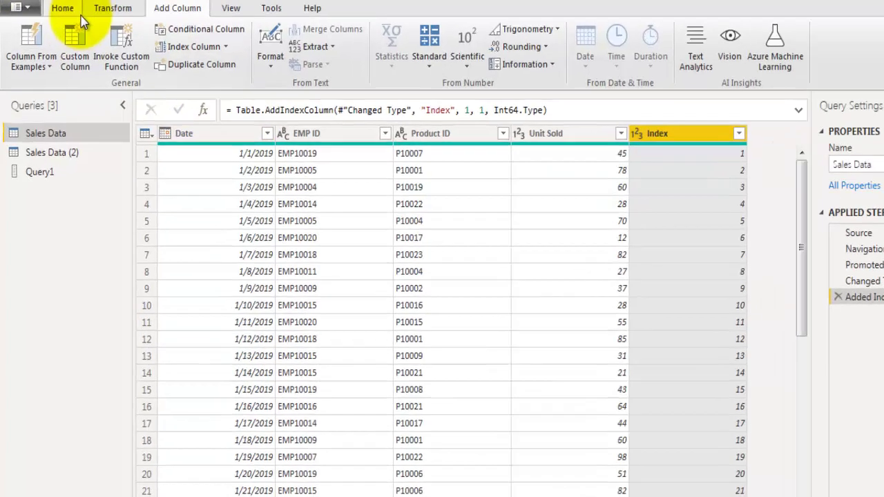
Create a new blank query.
left_click(62, 8)
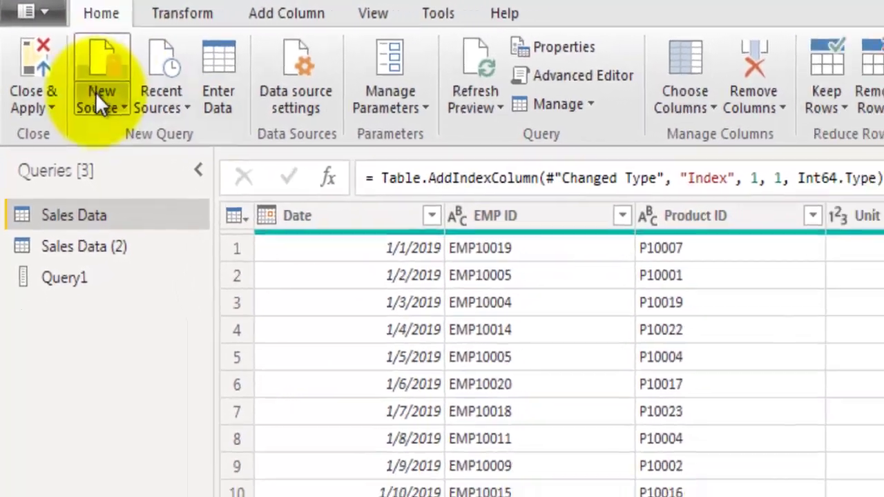
left_click(91, 87)
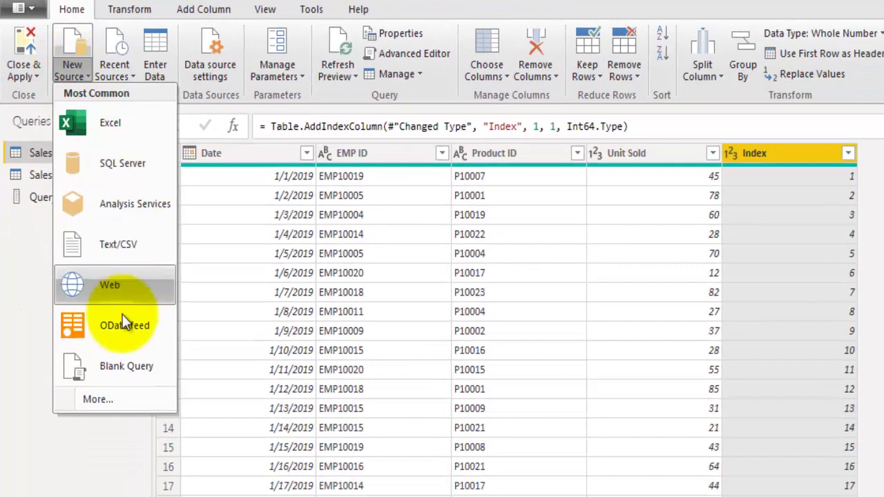
left_click(119, 365)
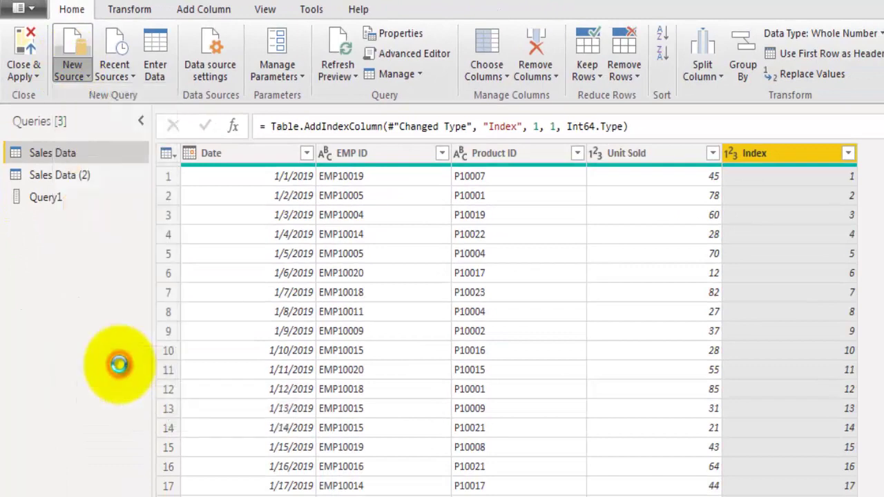
Define the blank query with the formula =#"Sales Data"[Unit Sold] to return that column as a list.
left_click(285, 132)
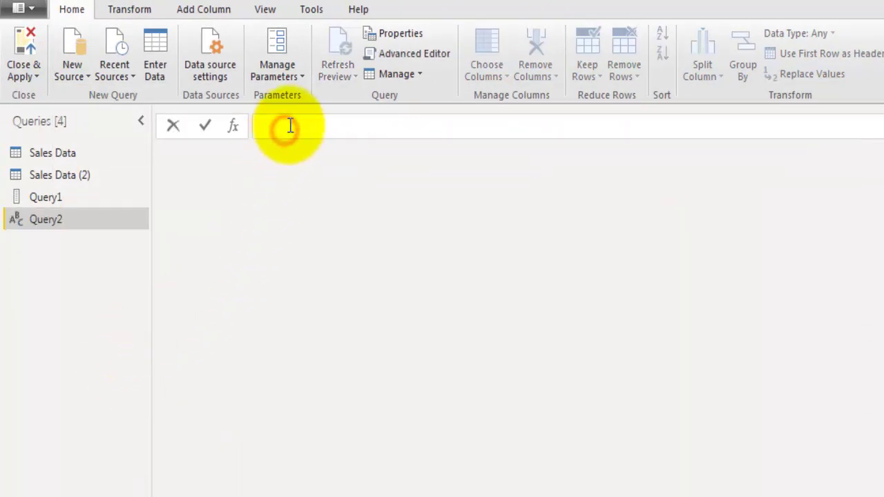
type("=")
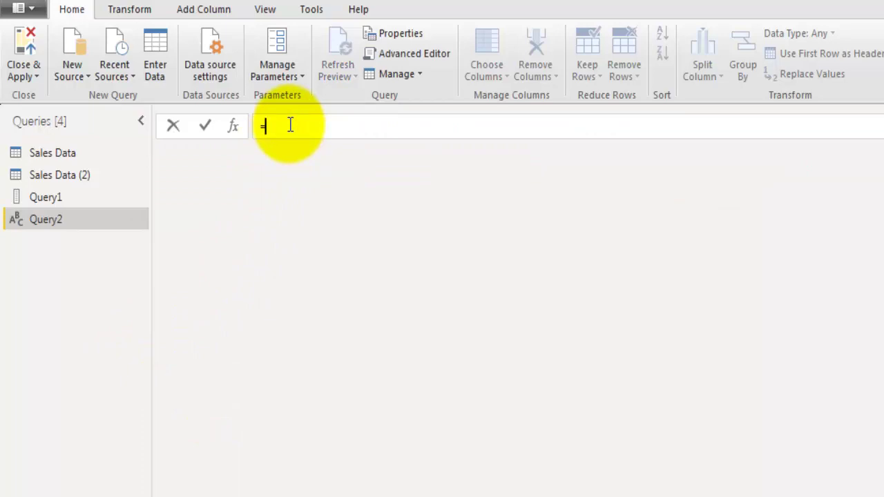
type("Sal")
key("Down")
key("Down")
key("Down")
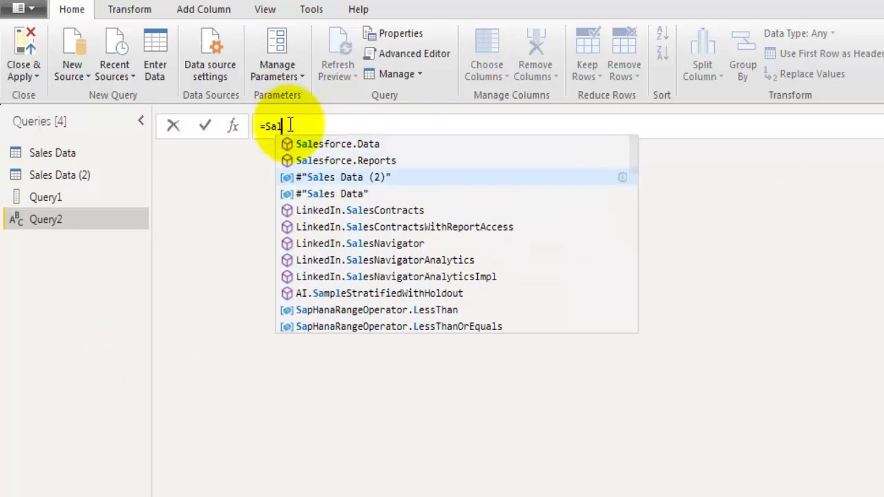
key("Tab")
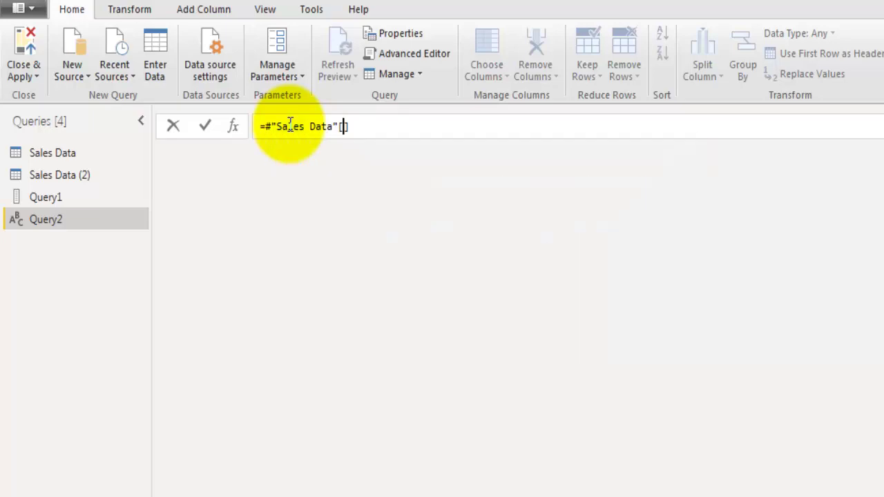
type("[]Unit S")
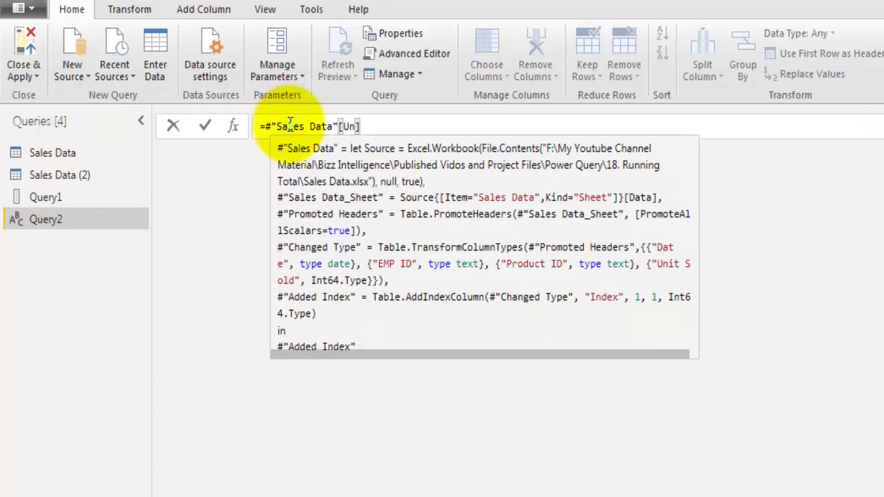
type("old")
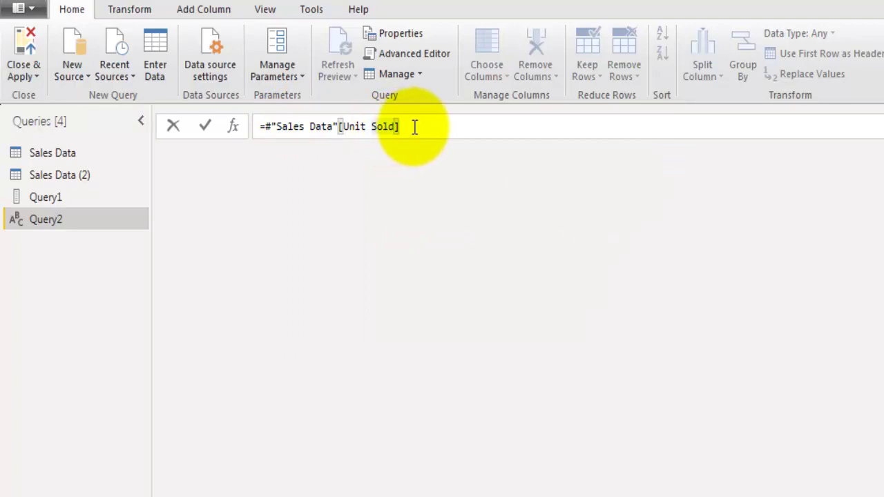
key("Return")
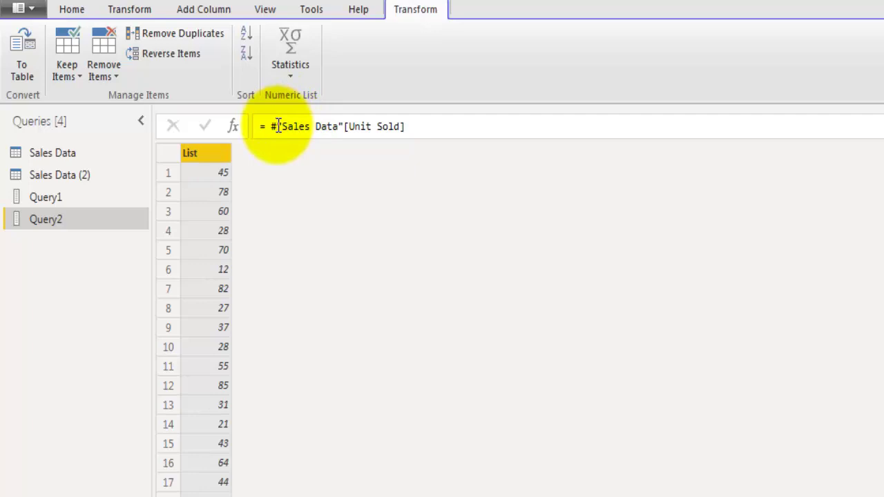
Start a custom column in the Sales Data query and name it Run_Total.
left_click(59, 153)
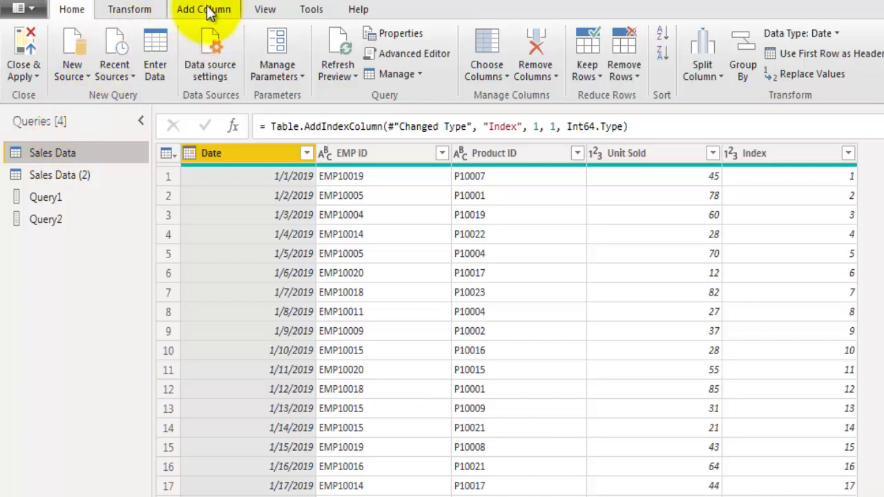
left_click(205, 9)
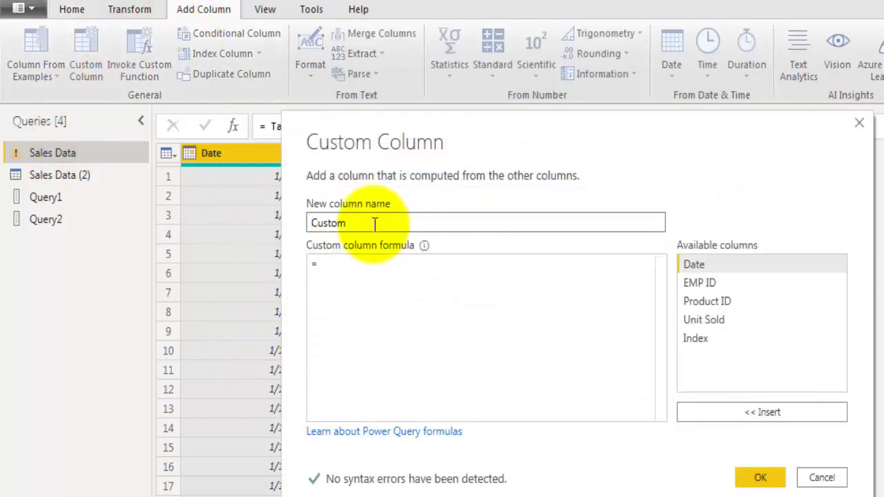
left_click_drag(375, 222, 312, 222)
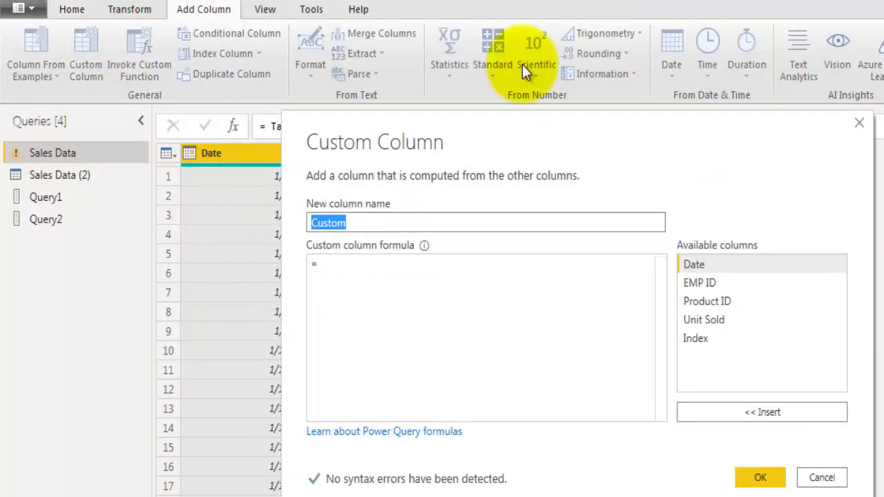
type("Run_Total")
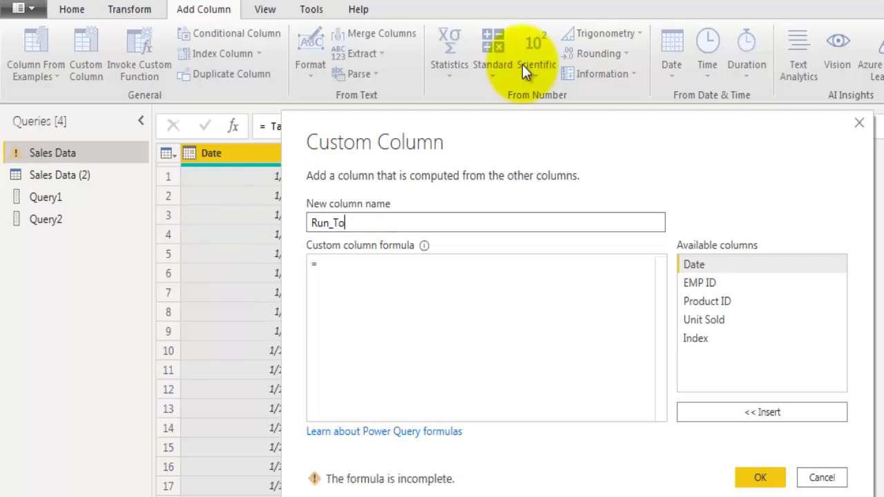
Begin the Run_Total formula with List.Range(#"Added Index"[Unit Sold] as its list argument.
left_click(353, 274)
type("List.Range(")
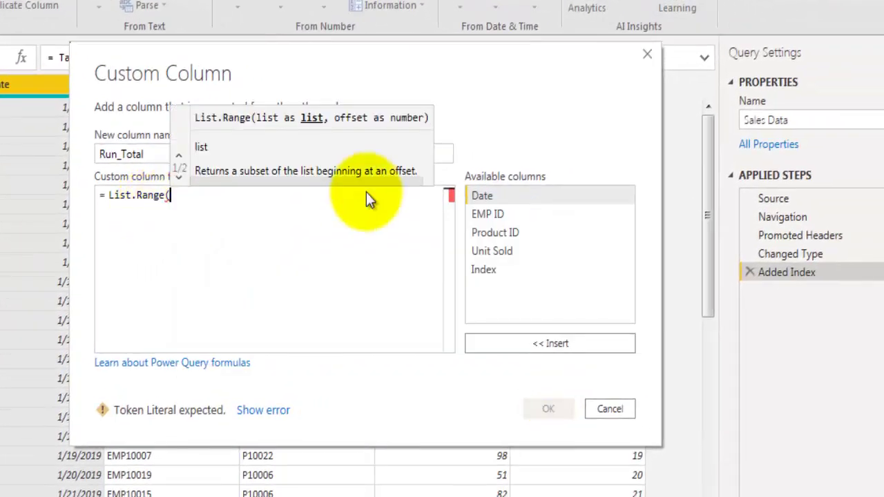
left_click_drag(318, 64, 271, 150)
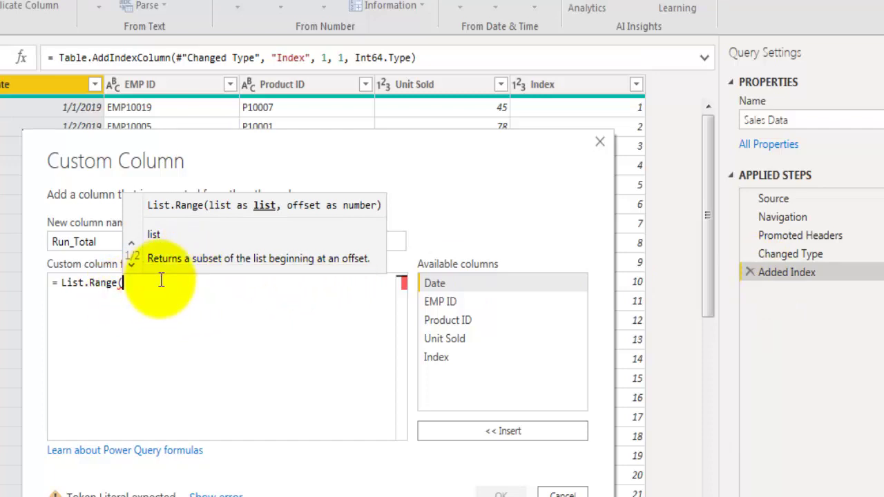
type("#\"Added")
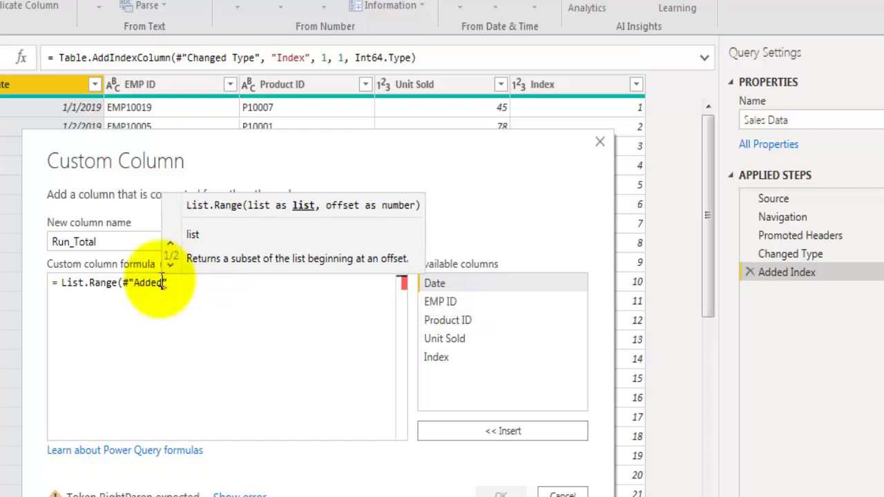
type("Index\"")
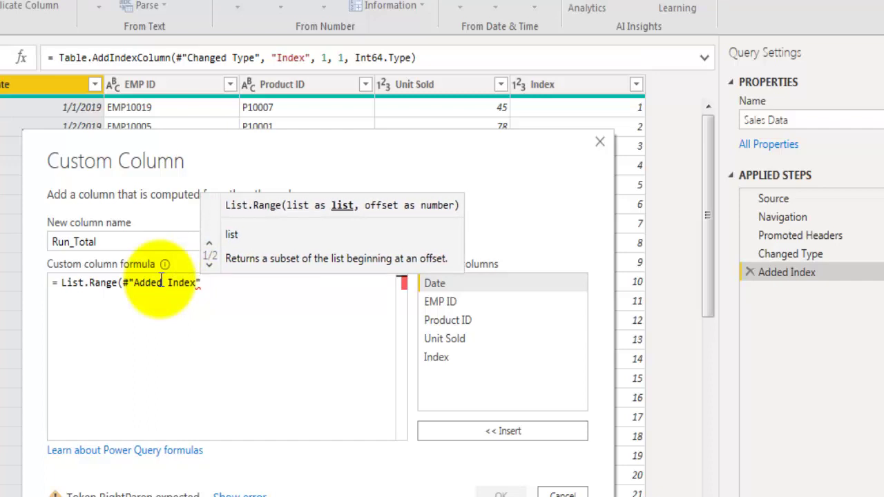
type("[Uni")
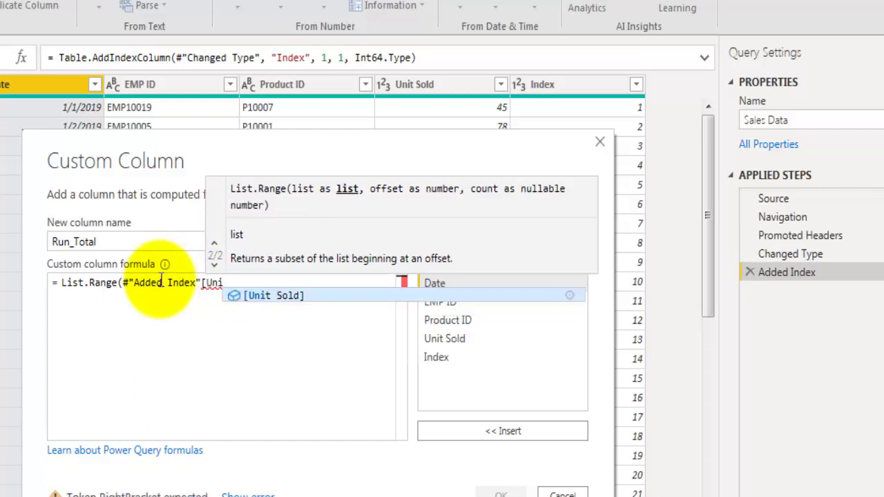
key("Tab")
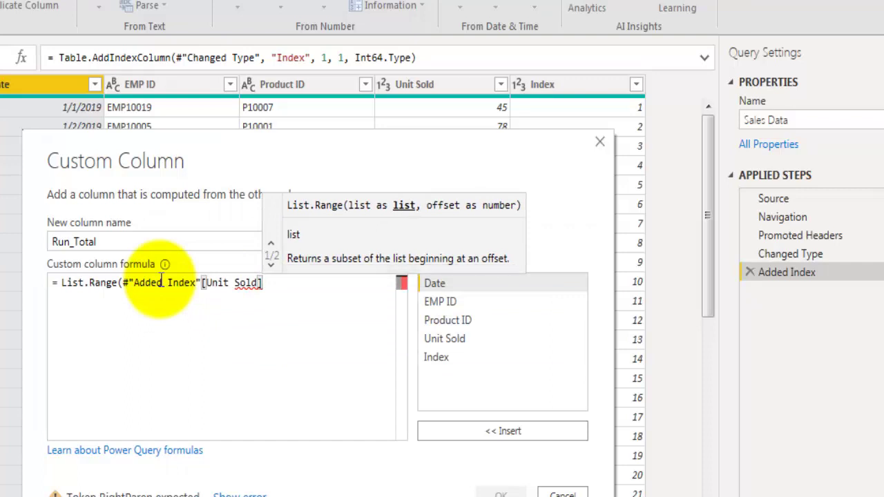
Create the Run_Total column by completing List.Range with offset 0 and [Index] as the count, and preview the lists in its first two rows.
type(",")
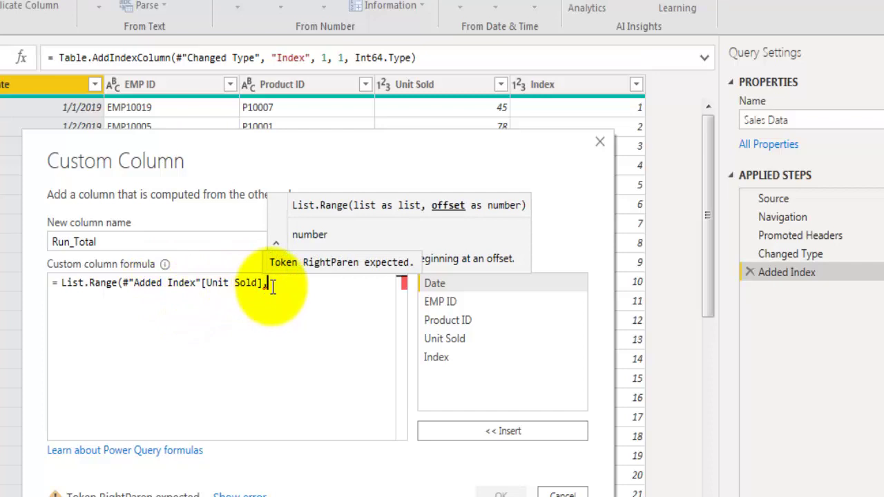
type("0,")
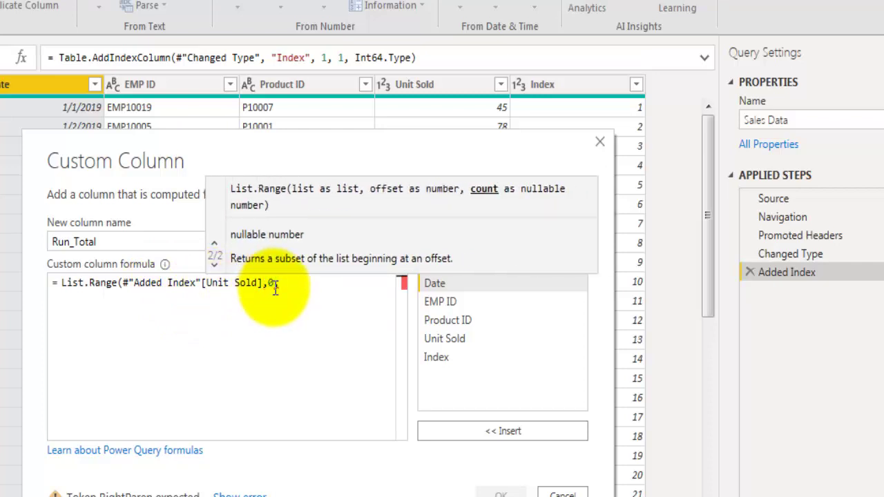
left_click_drag(322, 152, 310, 192)
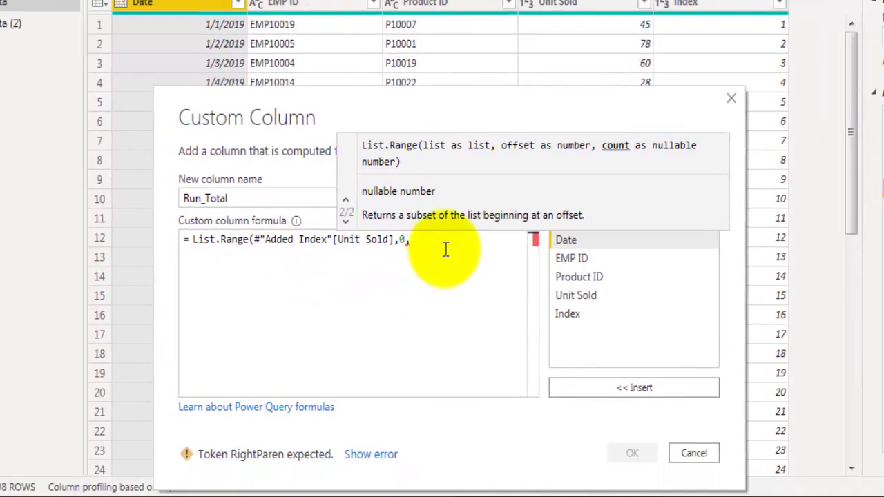
type("2")
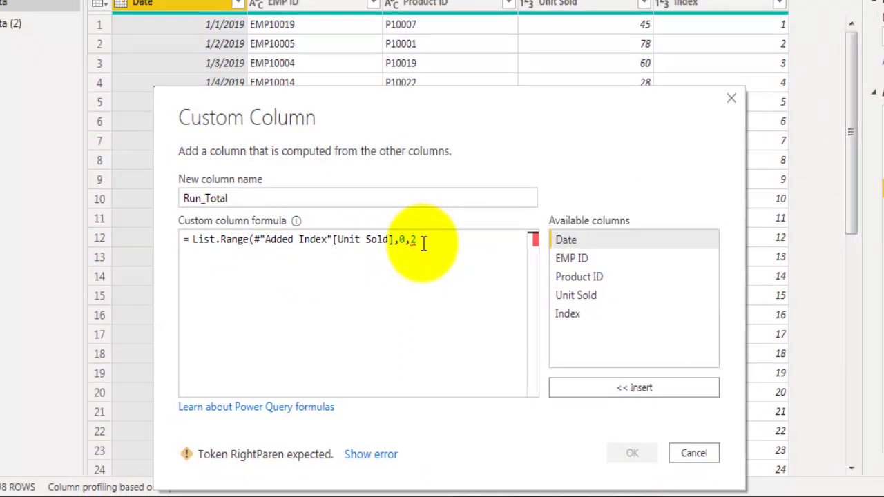
key("BackSpace")
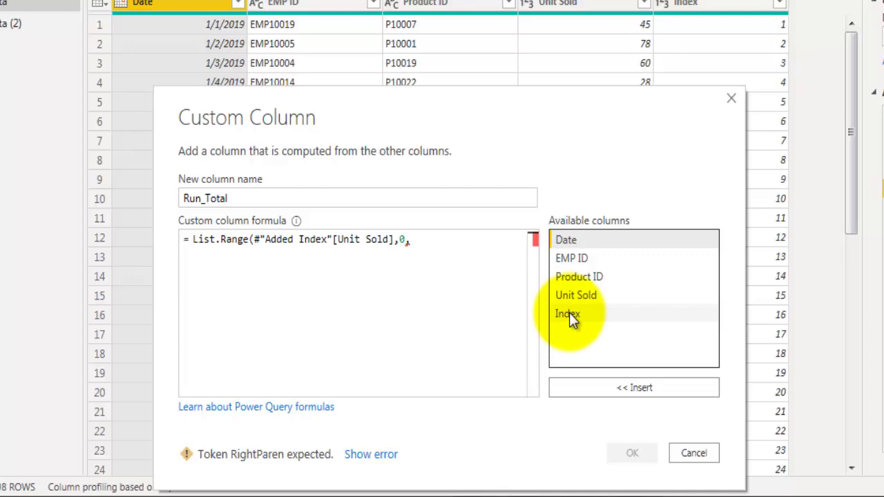
double_click(569, 312)
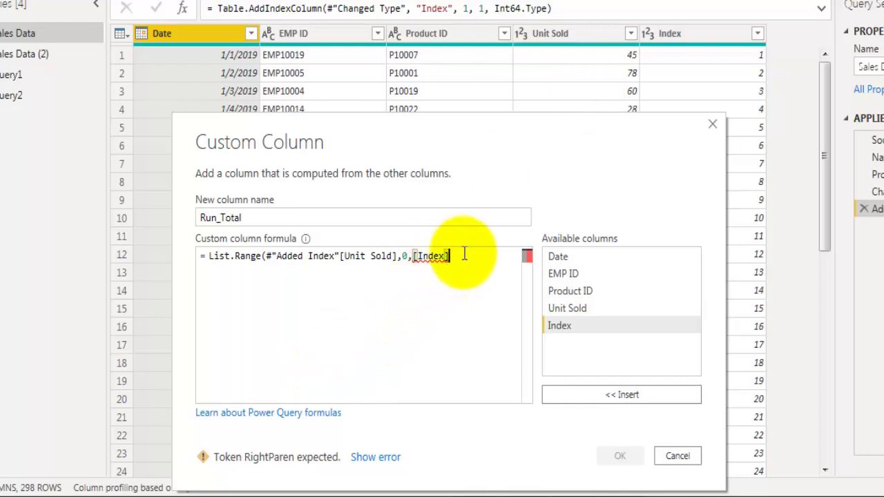
type(")")
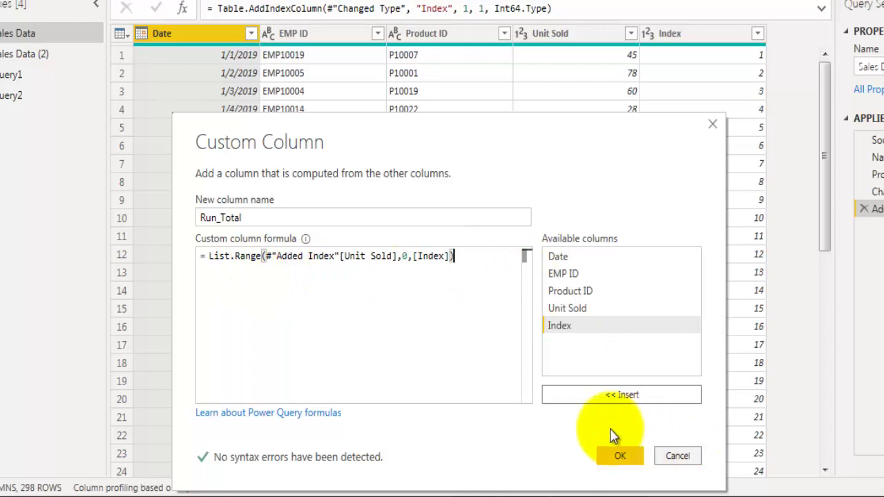
left_click(615, 457)
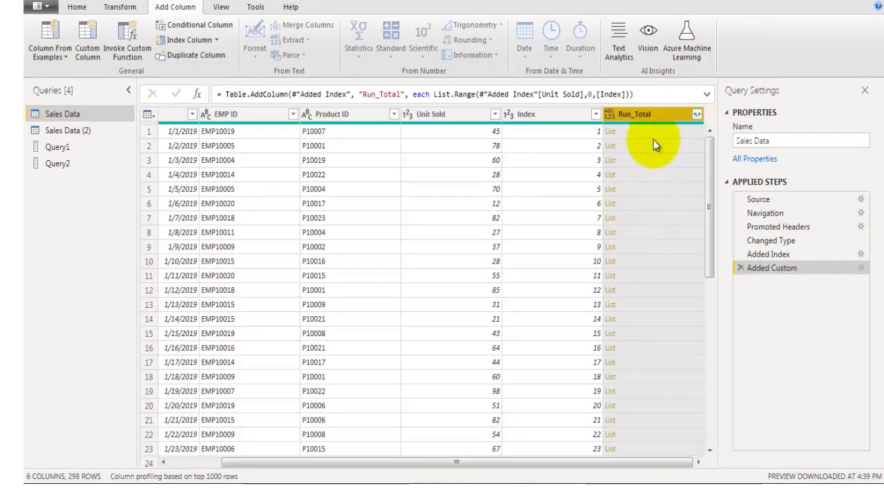
left_click(687, 132)
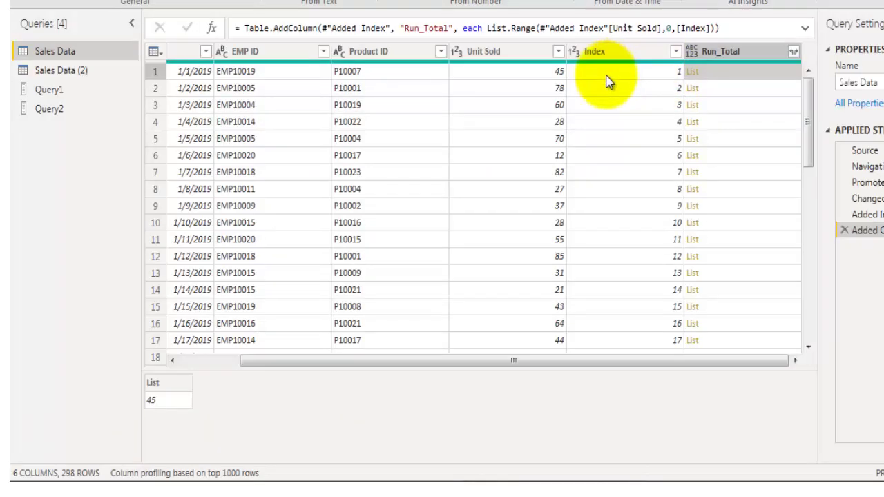
left_click(730, 88)
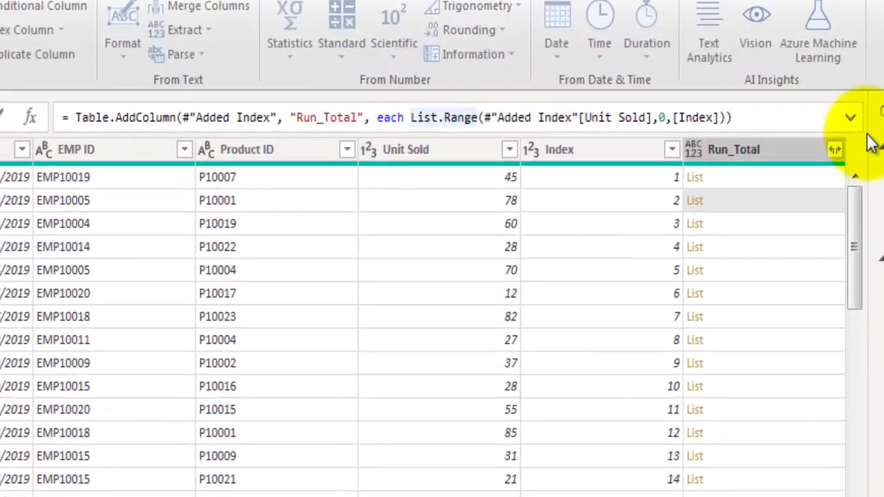
Wrap the List.Range expression in the Run_Total column's formula with List.Sum.
type("List")
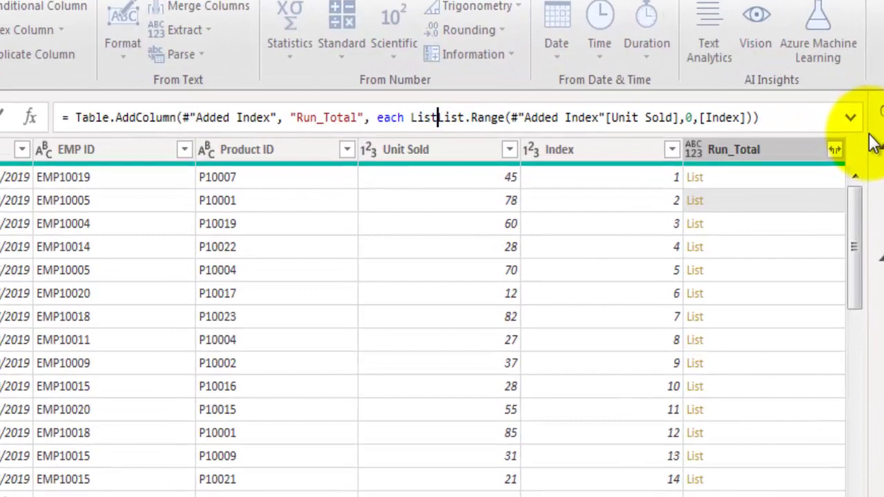
type(".Sum(")
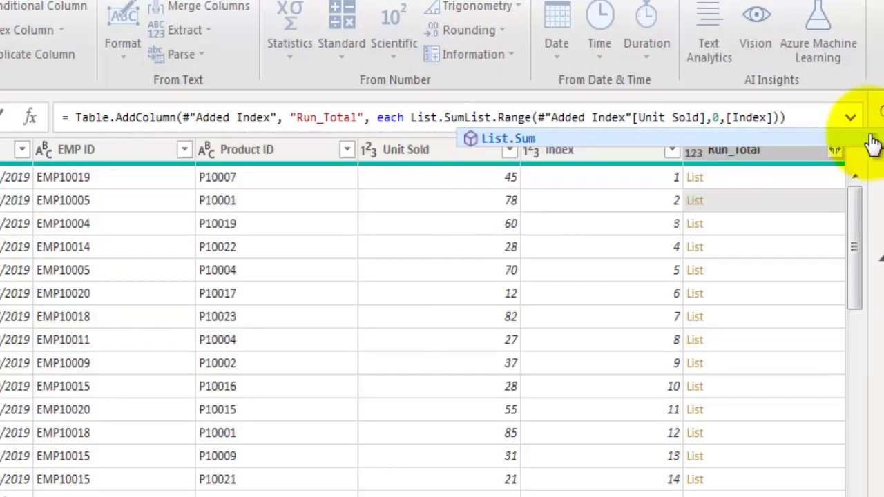
key("End")
type(")")
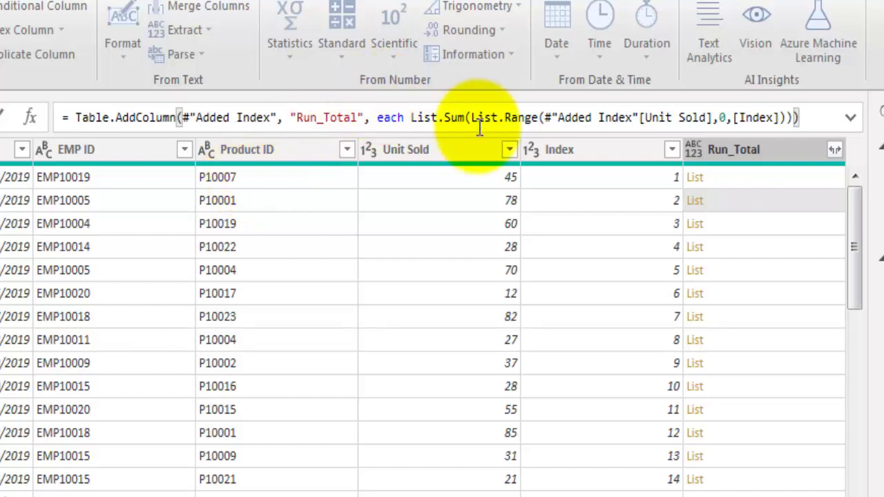
mouse_move(475, 121)
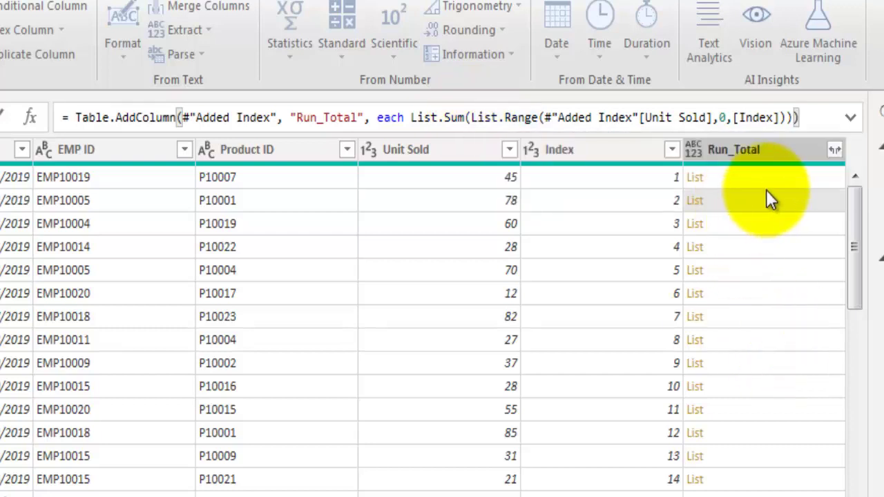
left_click(834, 151)
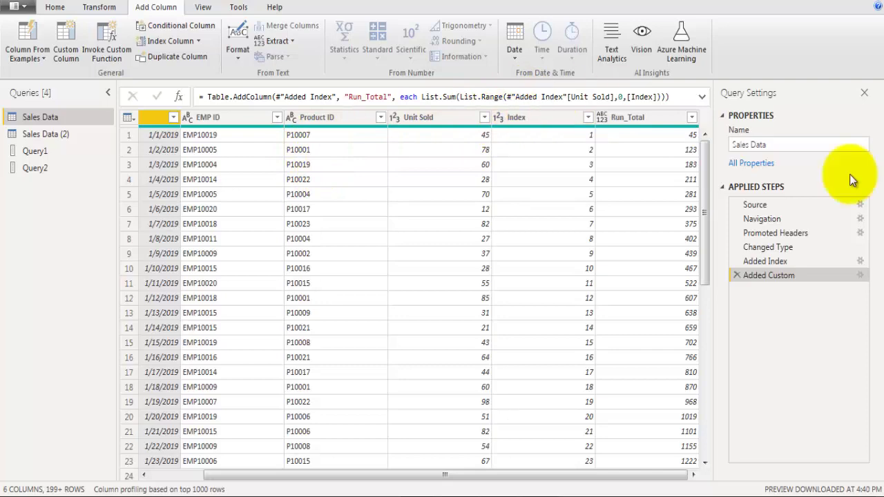
mouse_move(704, 158)
left_mouse_down()
mouse_move(707, 459)
mouse_move(720, 165)
left_mouse_up()
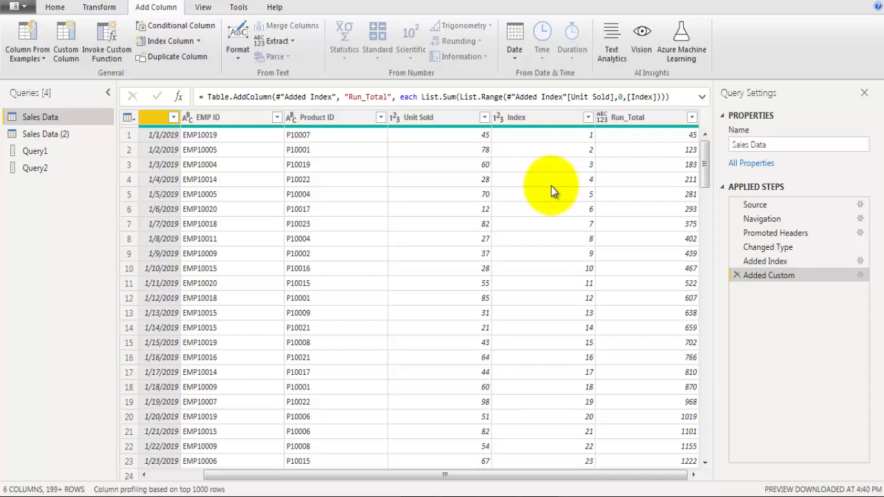
Start a Group By on the Sales Data (2) query with Product ID as the grouping column.
left_click(23, 134)
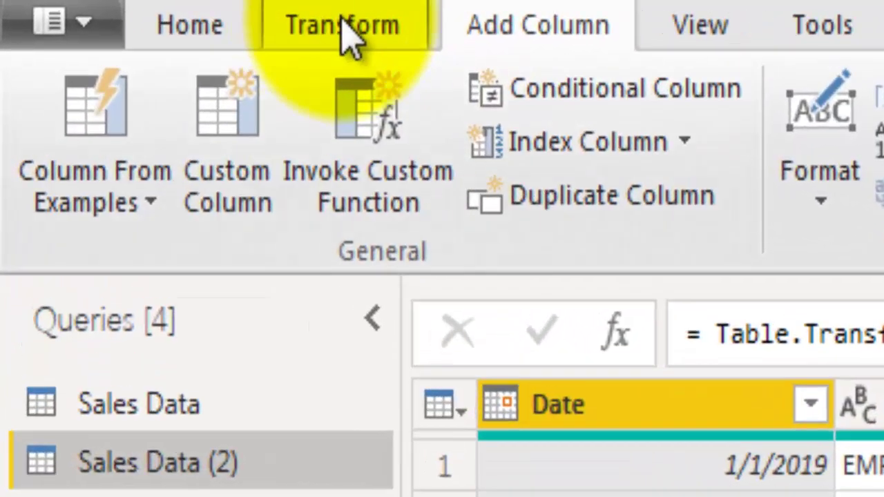
left_click(246, 26)
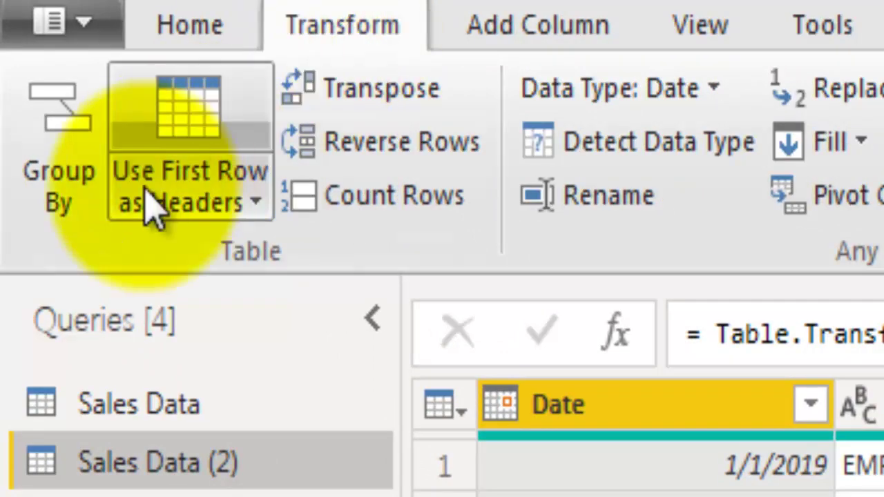
left_click(59, 191)
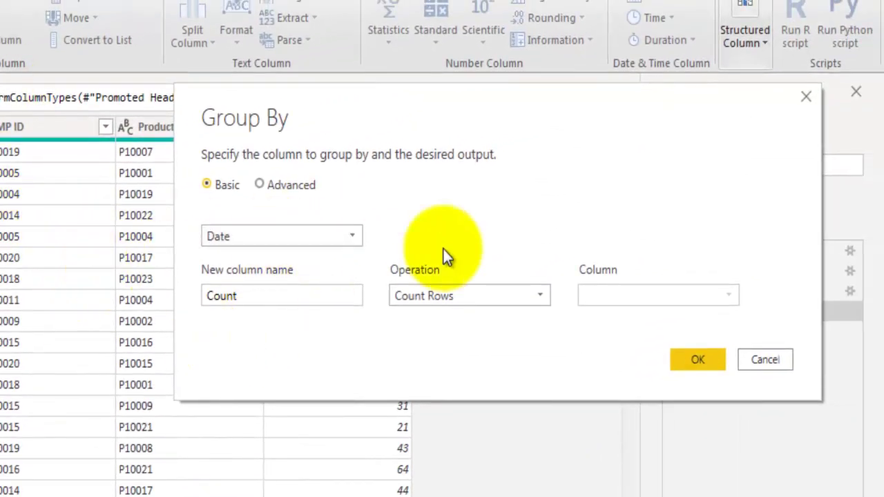
left_click(327, 237)
Group into a new column named Data with the All Rows operation, and preview the nested tables of the first two products.
left_click(289, 296)
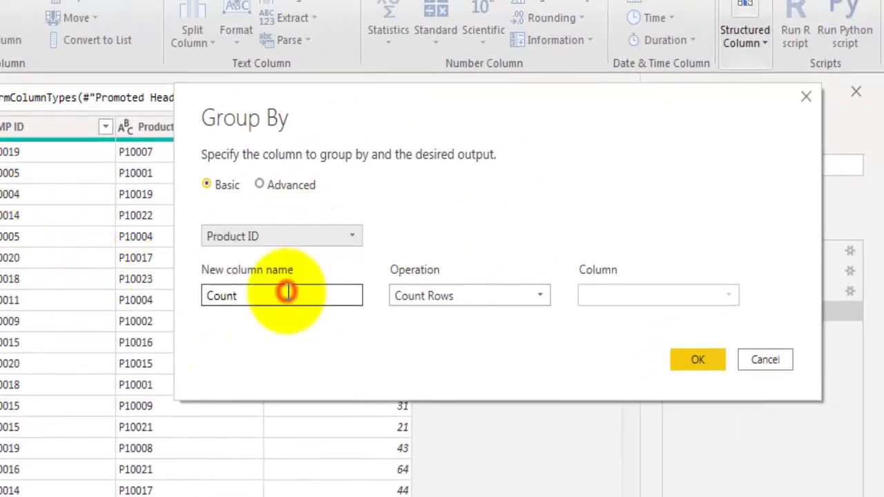
double_click(263, 292)
type("Data")
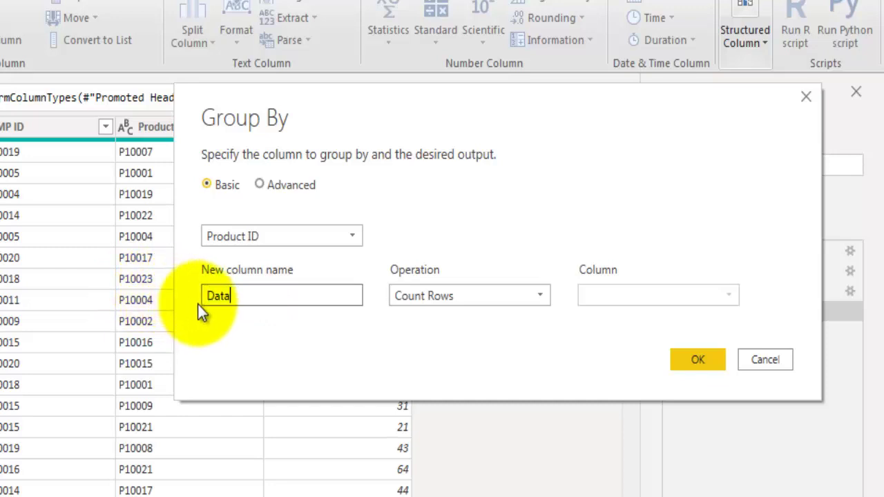
left_click(504, 294)
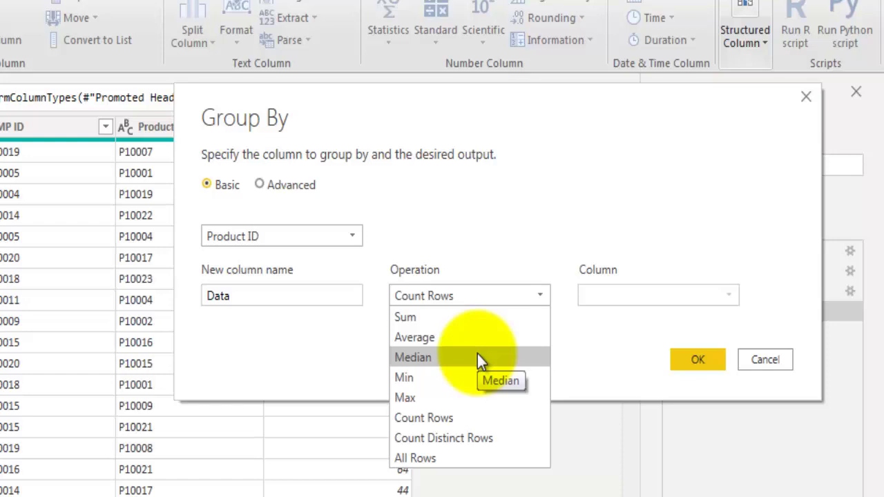
left_click(456, 452)
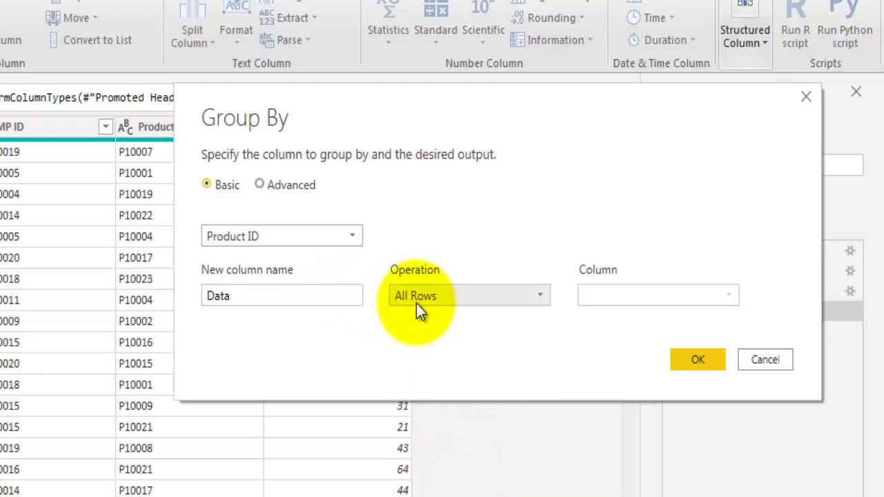
left_click(698, 359)
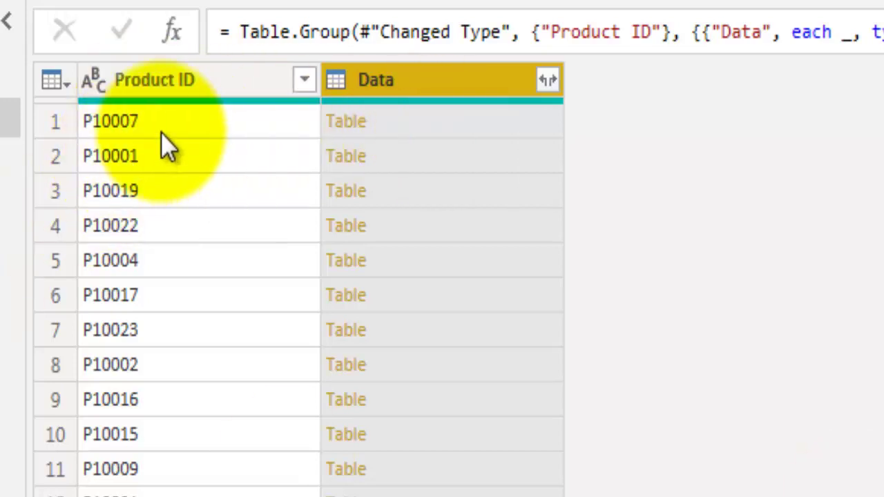
left_click(501, 123)
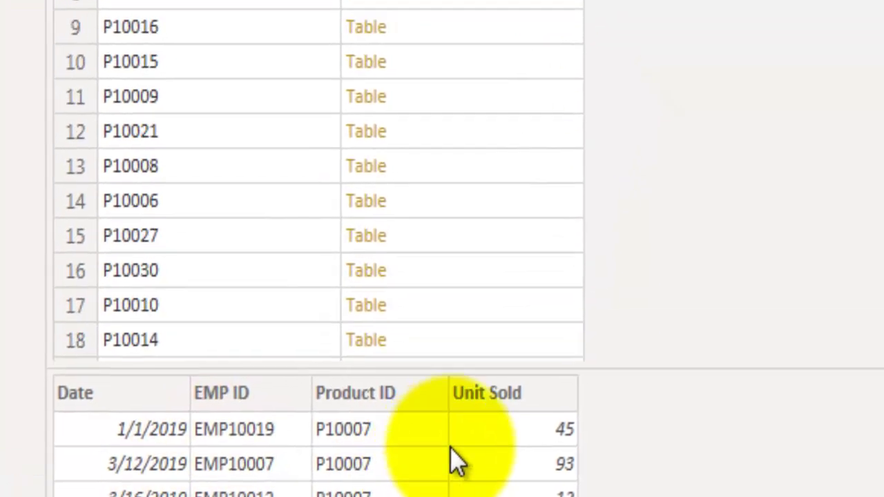
left_click(415, 117)
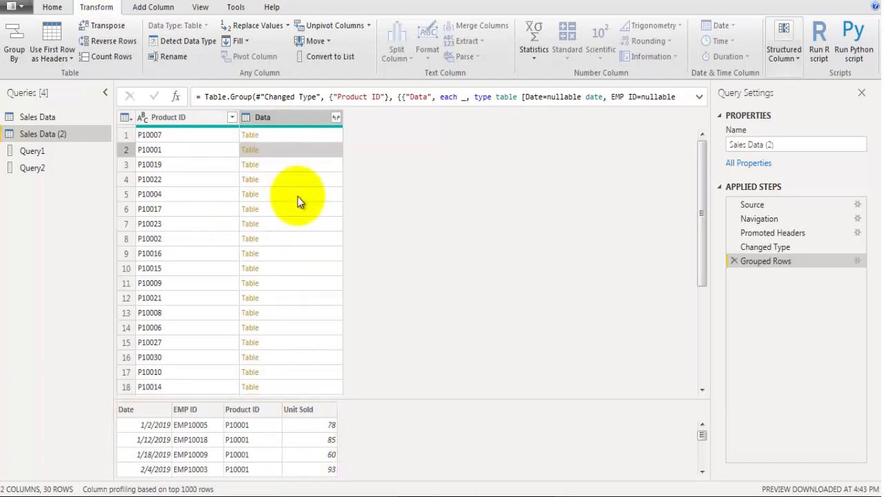
Review the Added Index and Added Custom lines of the Sales Data query in the Advanced Editor, and leave the code unchanged.
left_click(71, 118)
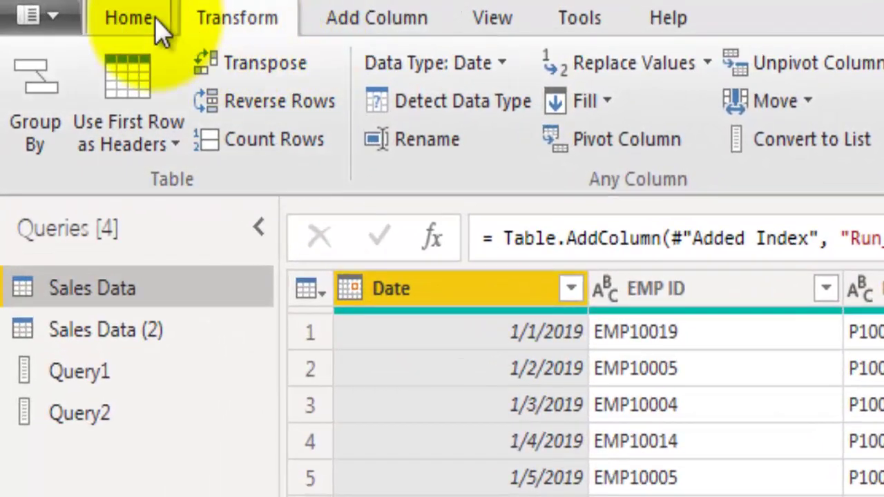
left_click(156, 19)
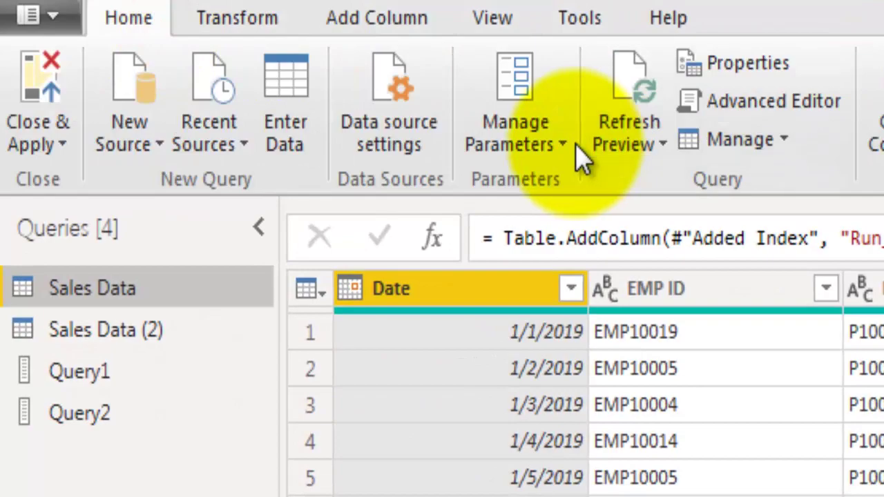
left_click(765, 105)
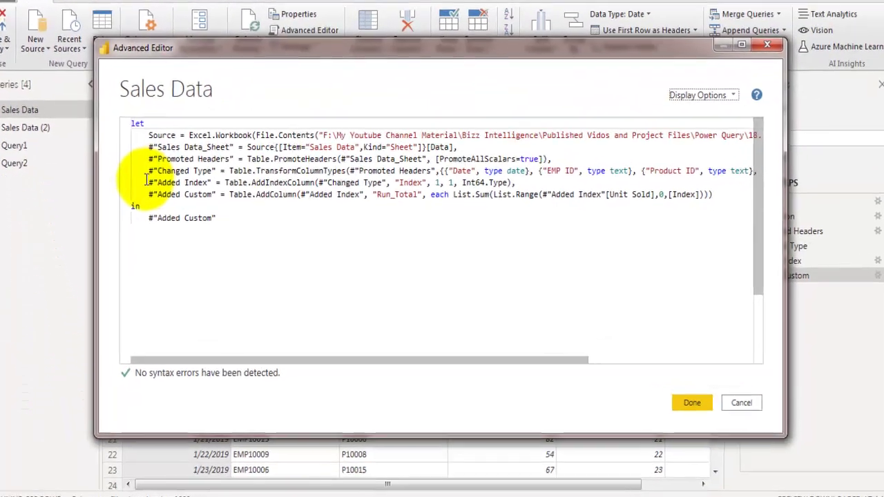
left_click_drag(176, 203, 281, 207)
left_click_drag(192, 169, 817, 182)
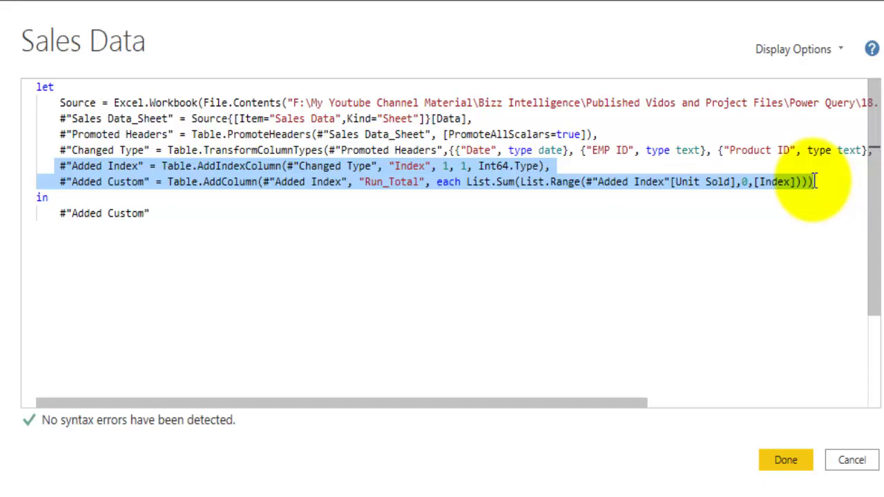
left_click(852, 460)
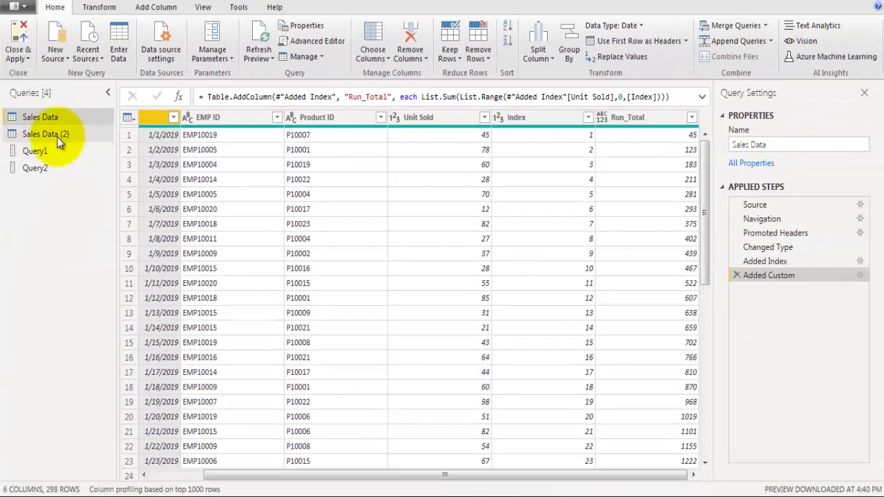
Preview the P10007 table in Sales Data (2), and create a new blank query with its code open in the Advanced Editor.
left_click(57, 137)
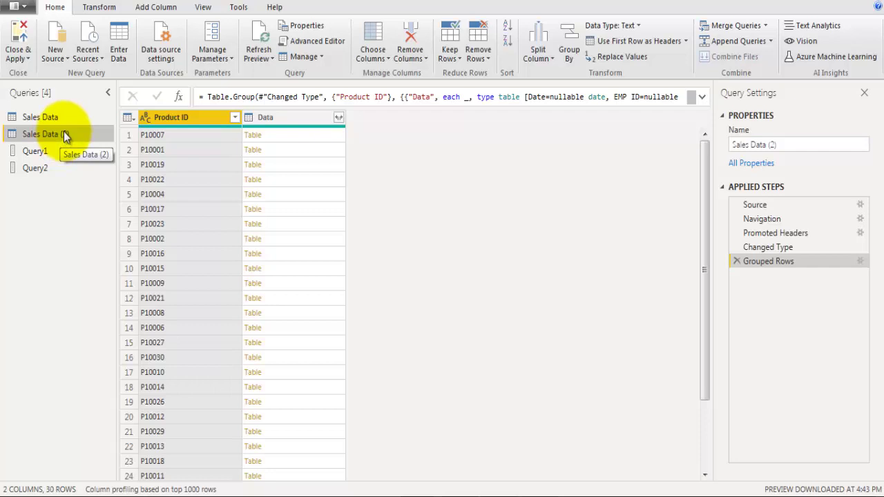
left_click(298, 137)
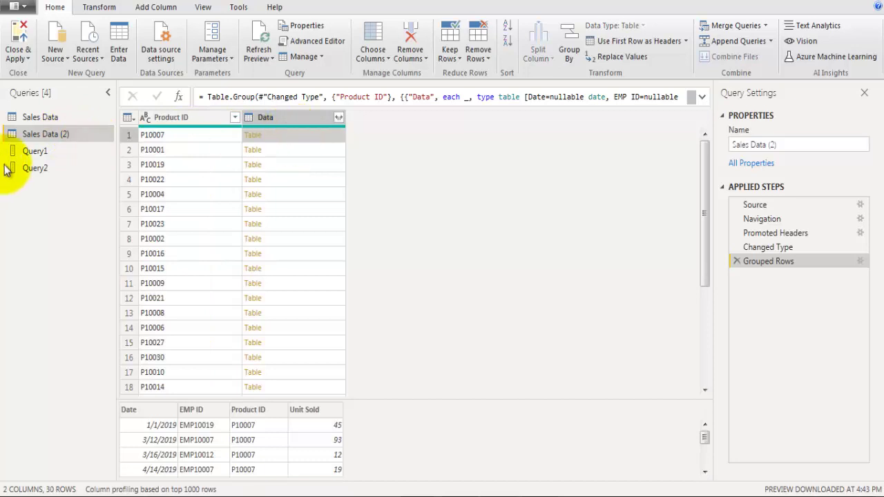
left_click(56, 58)
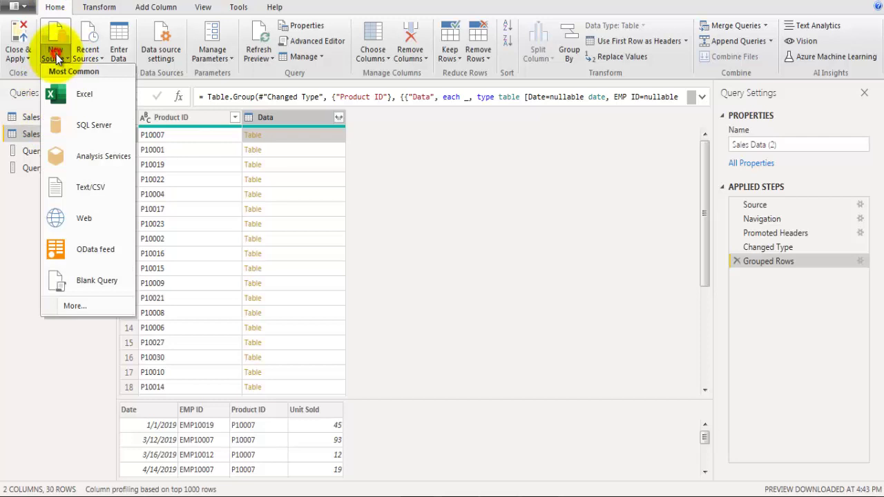
left_click(89, 283)
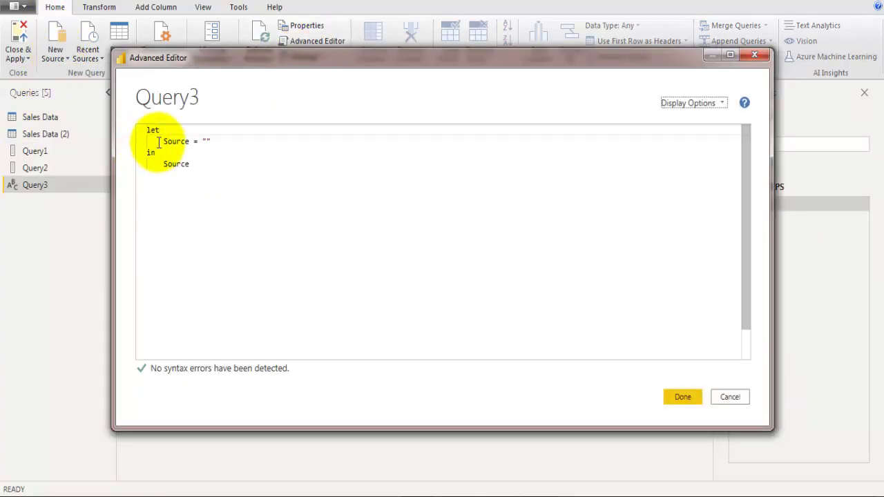
Replace the Source line of the blank query with the copied Added Index and Added Custom lines.
left_click_drag(157, 141, 253, 146)
key("BackSpace")
key("ctrl+v")
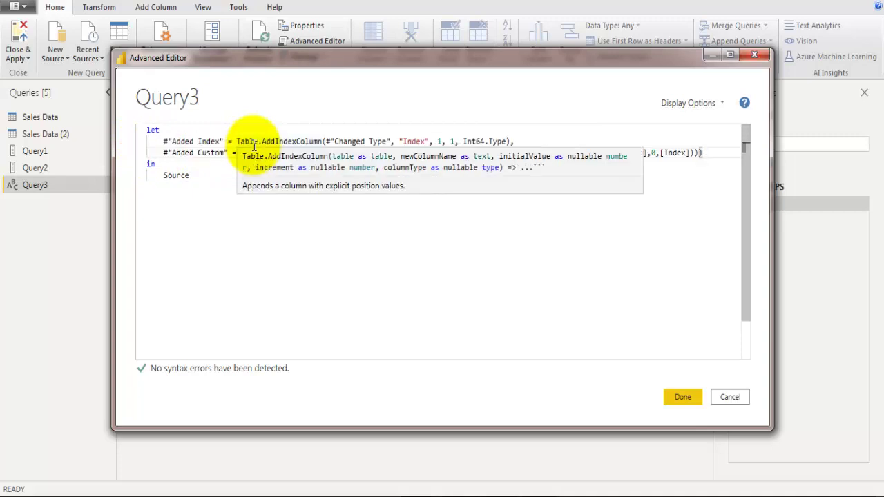
Make the query return #"Added Custom" instead of Source in its in clause.
key("Down")
key("Down")
key("shift+Home")
key("Up")
key("Up")
key("Home")
key("ctrl+shift+Right")
key("ctrl+shift+Right")
key("ctrl+shift+Right")
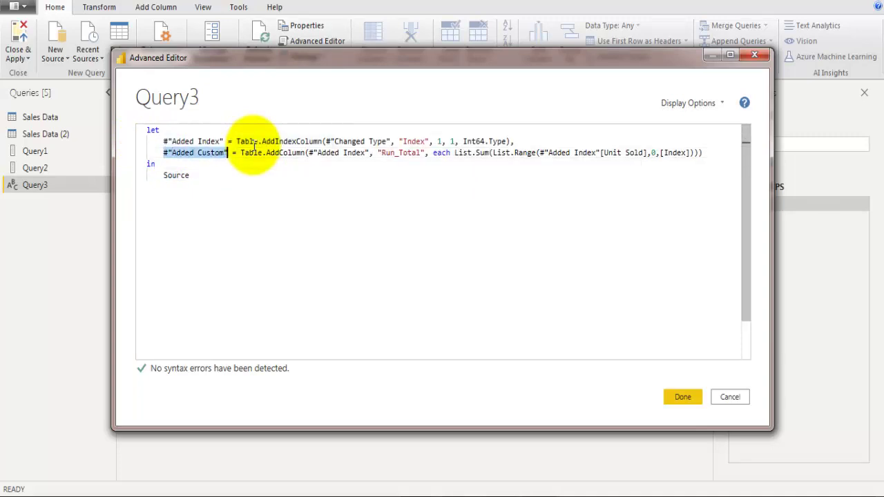
key("ctrl+c")
key("Down")
key("Down")
key("shift+Home")
key("ctrl+v")
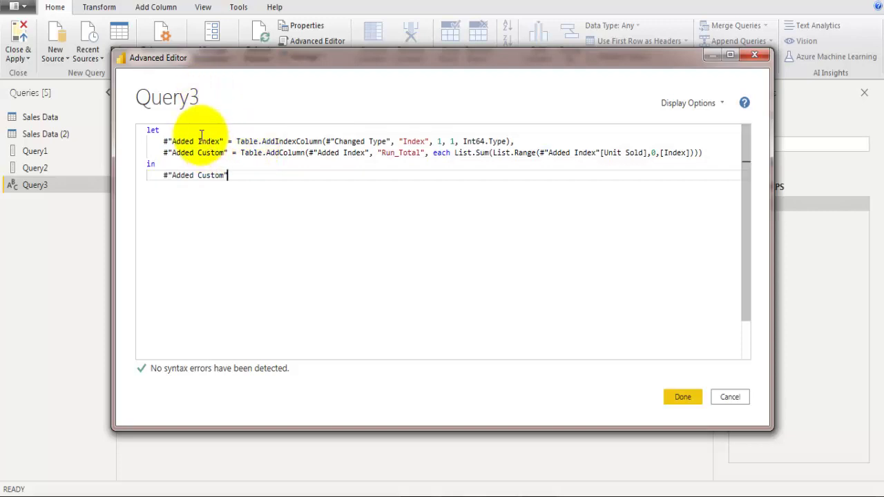
Replace #"Changed Type" with TblTarget as the table argument of Table.AddIndexColumn.
left_click_drag(326, 141, 391, 141)
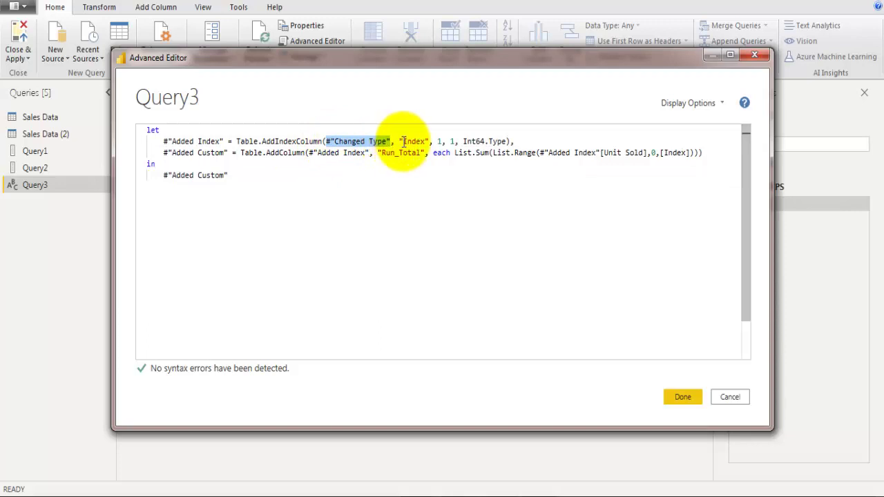
key("BackSpace")
type("TblTarget")
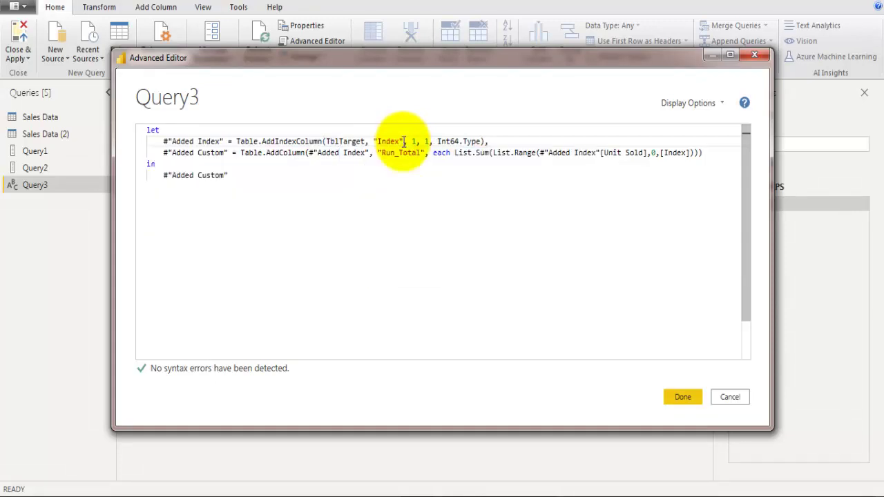
Turn the query into a function by adding the header (TblTarget)=> above let, and apply the code.
key("ctrl+shift+Left")
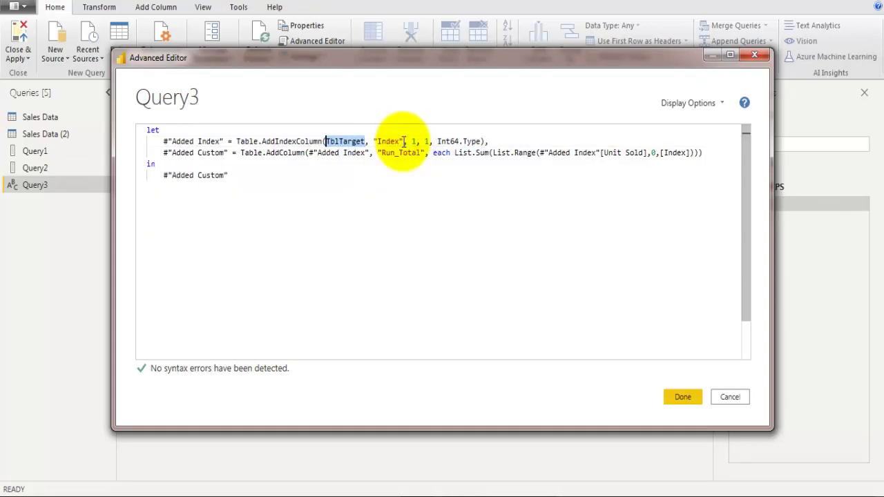
key("Home")
key("Up")
key("Home")
key("Return")
key("Up")
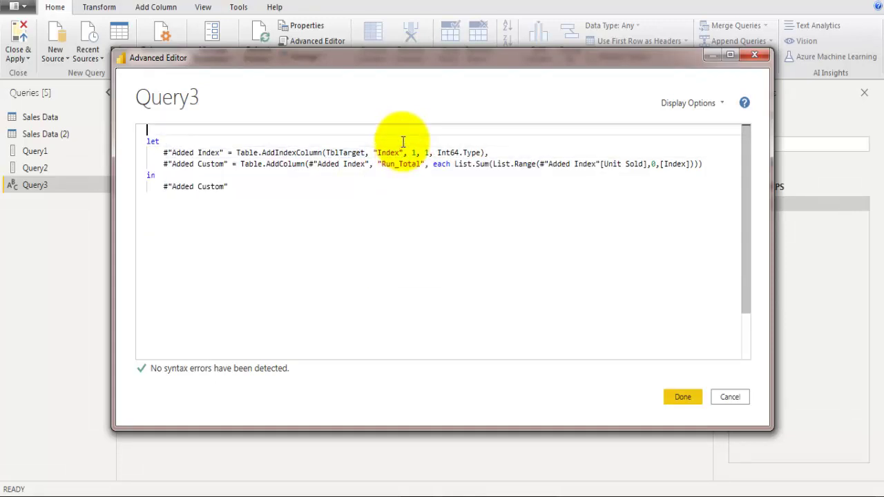
type("(")
key("ctrl+v")
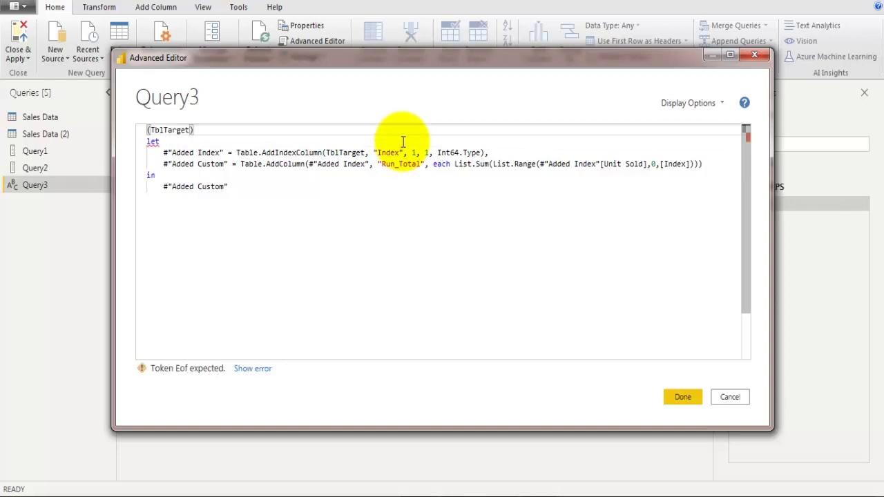
type("=>")
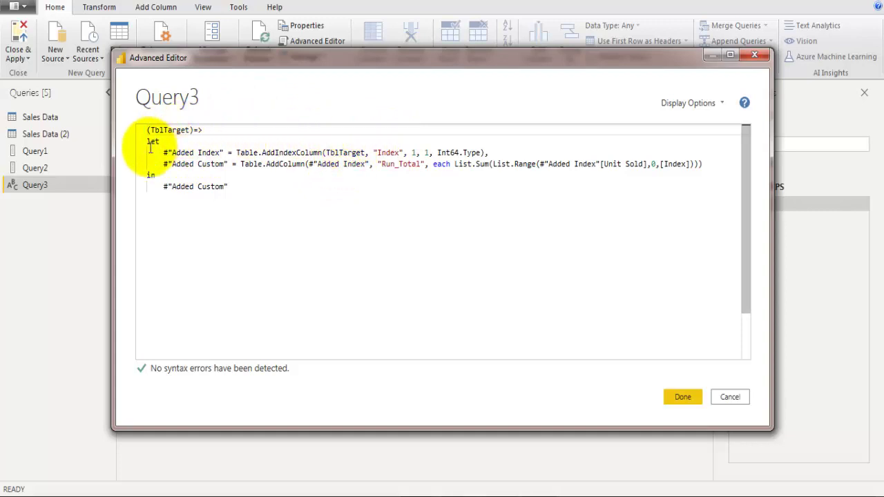
mouse_move(458, 166)
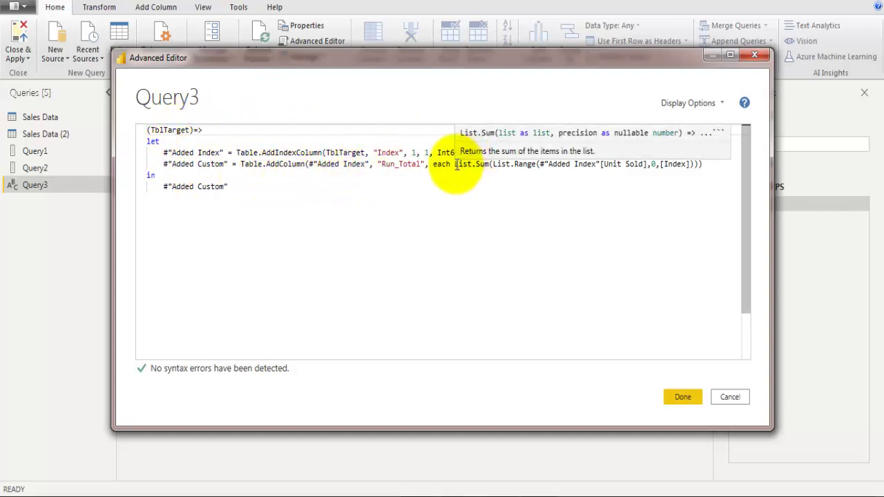
left_click(691, 398)
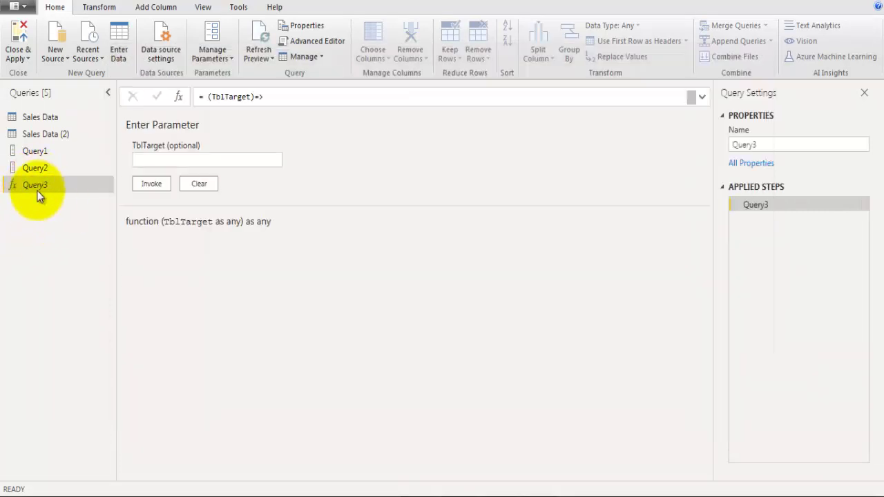
Rename the new function query as F_Run_Total.
double_click(779, 145)
type("F_Run_Total")
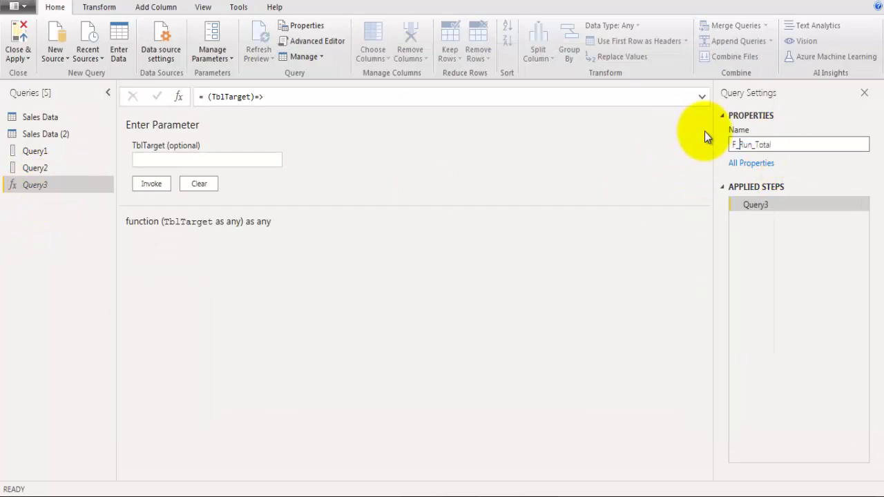
key("Return")
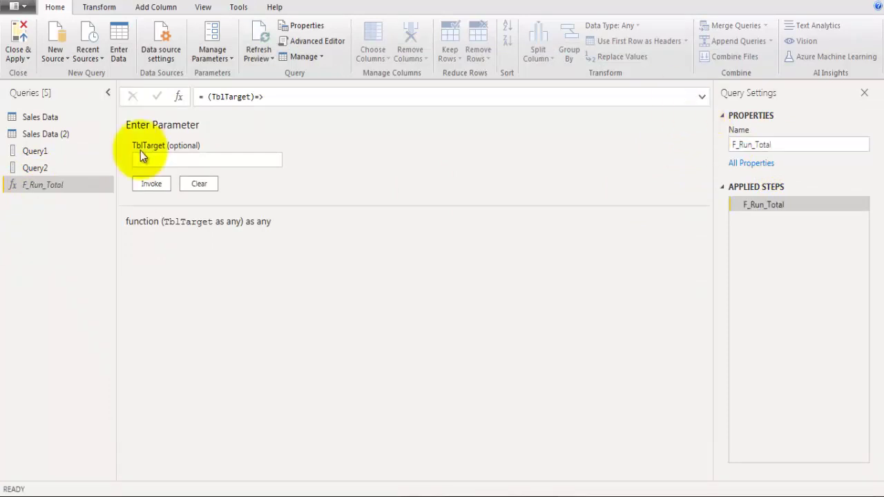
left_click(142, 160)
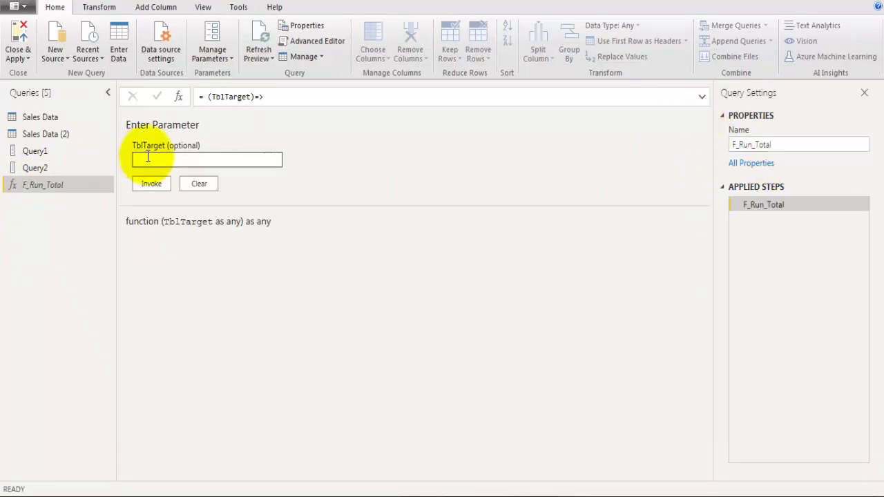
Invoke F_Run_Total in Sales Data (2) with Data as TblTarget, adding a new column named Transformed DataTbl.
left_click(49, 131)
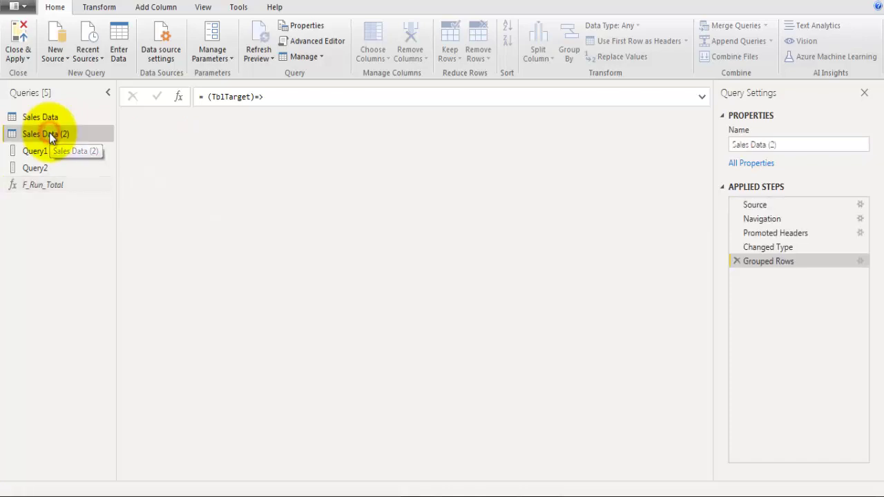
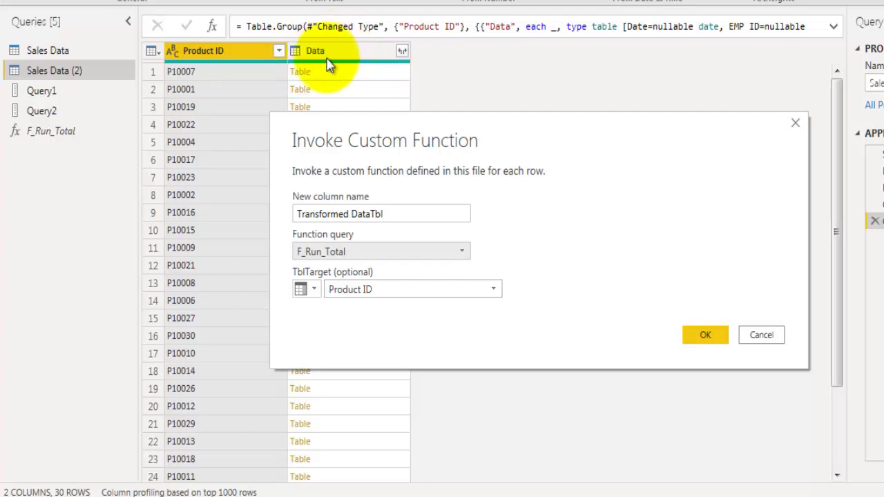
left_click(417, 289)
left_click(352, 330)
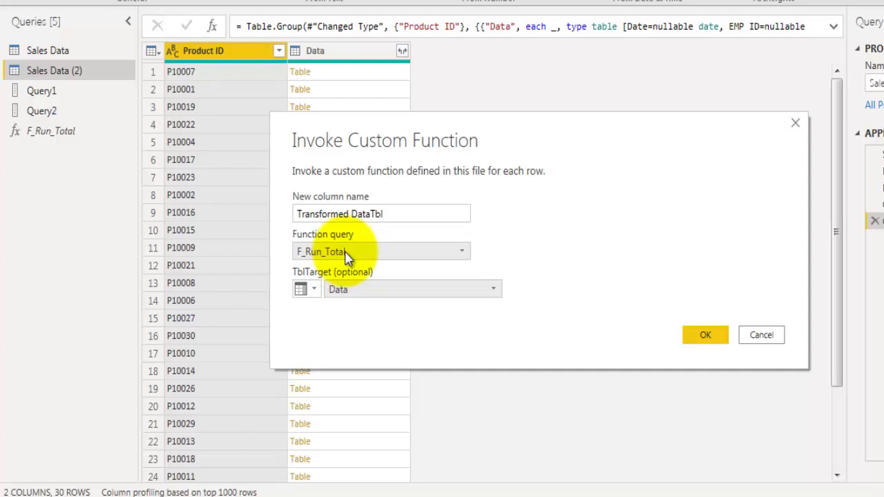
left_click(692, 334)
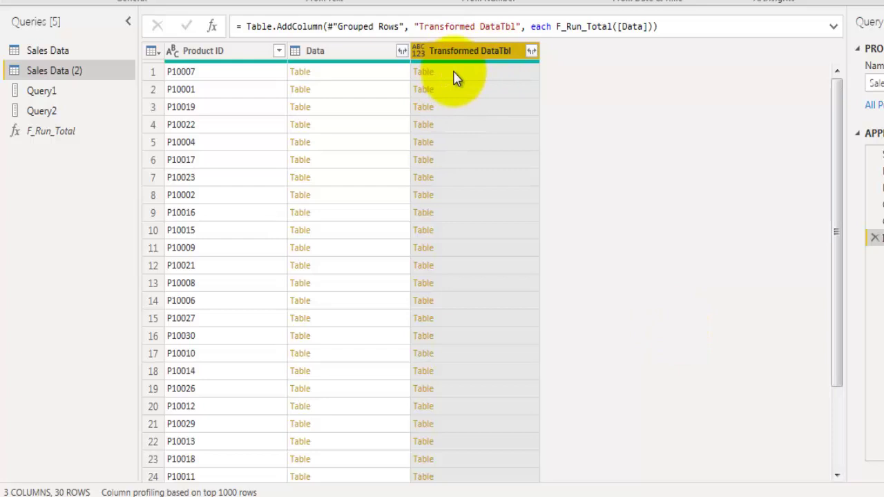
Preview the P10007 table in Transformed DataTbl, and remove all the other columns of Sales Data (2).
left_click(473, 76)
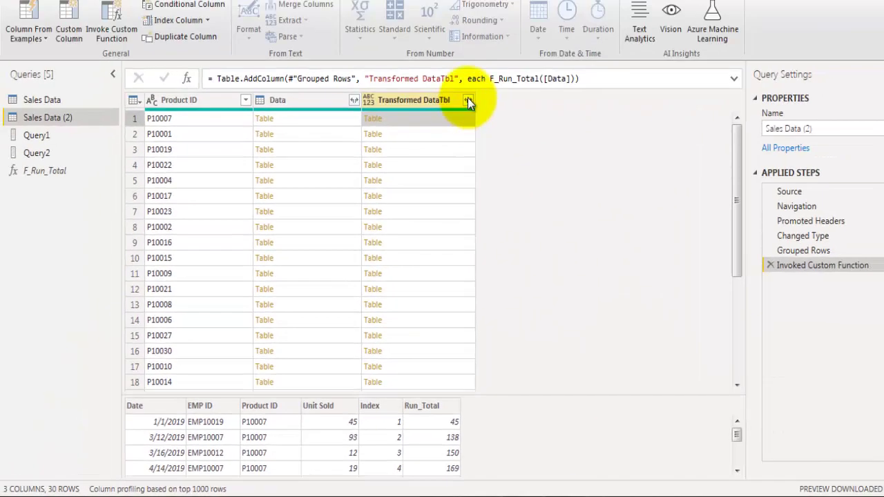
right_click(468, 98)
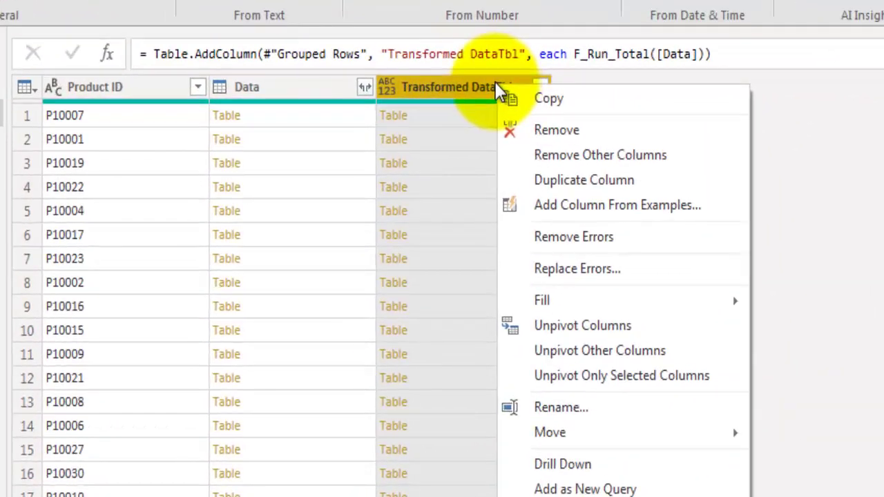
left_click(538, 158)
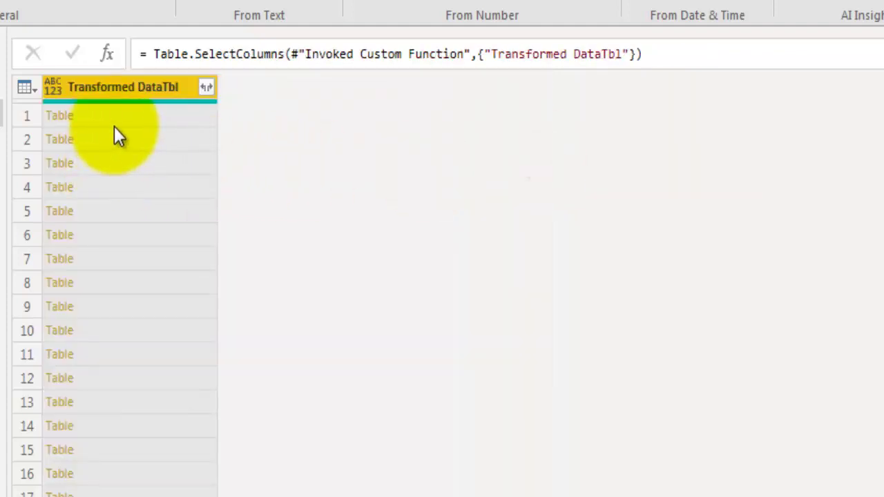
Expand Transformed DataTbl into Date, EMP ID, Product ID, Unit Sold and Run_Total without name prefixes, and check the running totals per product.
left_click(205, 87)
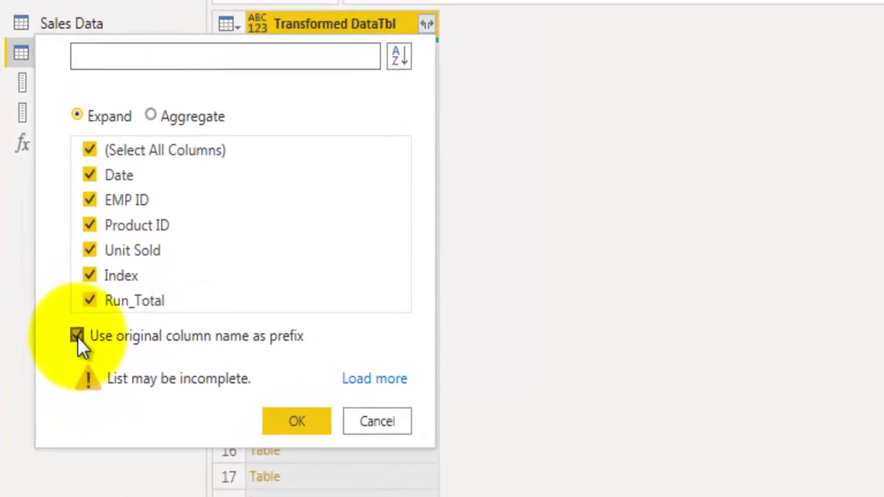
left_click(77, 336)
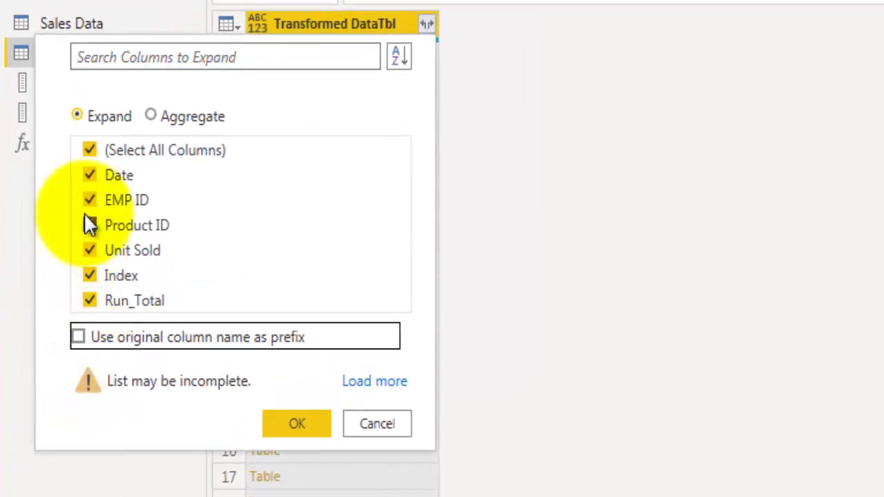
left_click(89, 276)
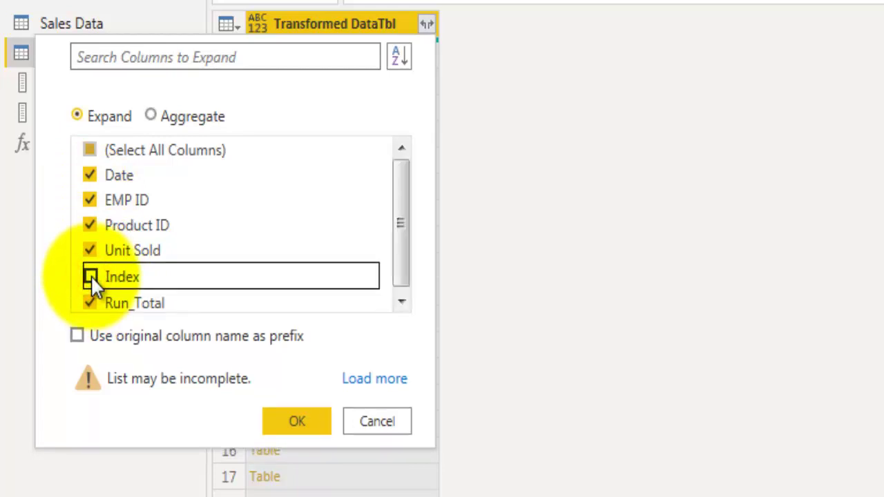
left_click(319, 421)
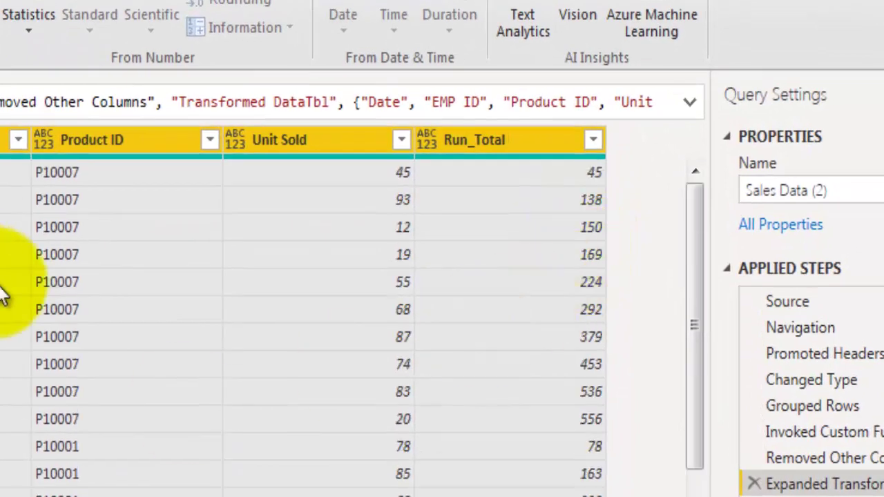
scroll(303, 318, "down", 1)
scroll(70, 243, "up", 1)
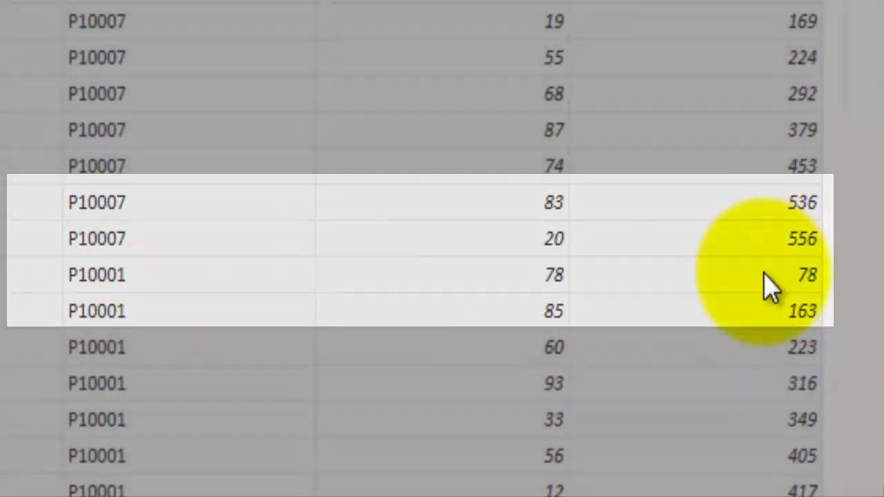
scroll(769, 286, "down", 3)
scroll(771, 285, "up", 3)
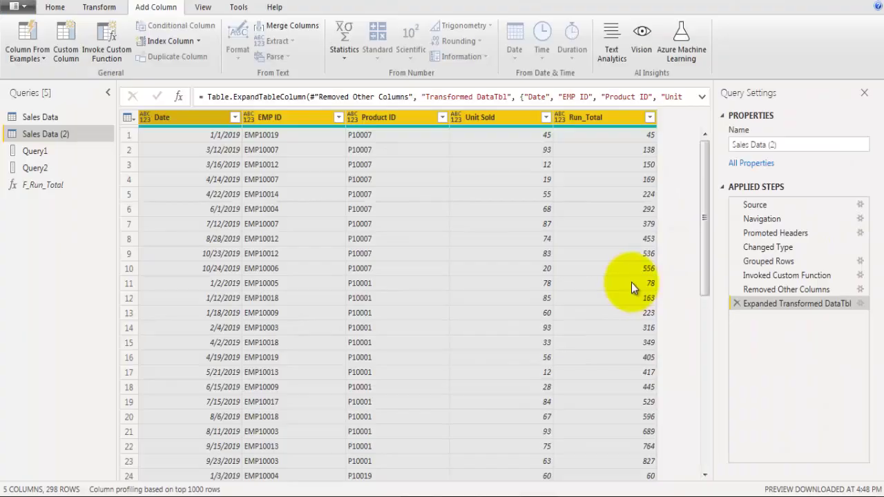